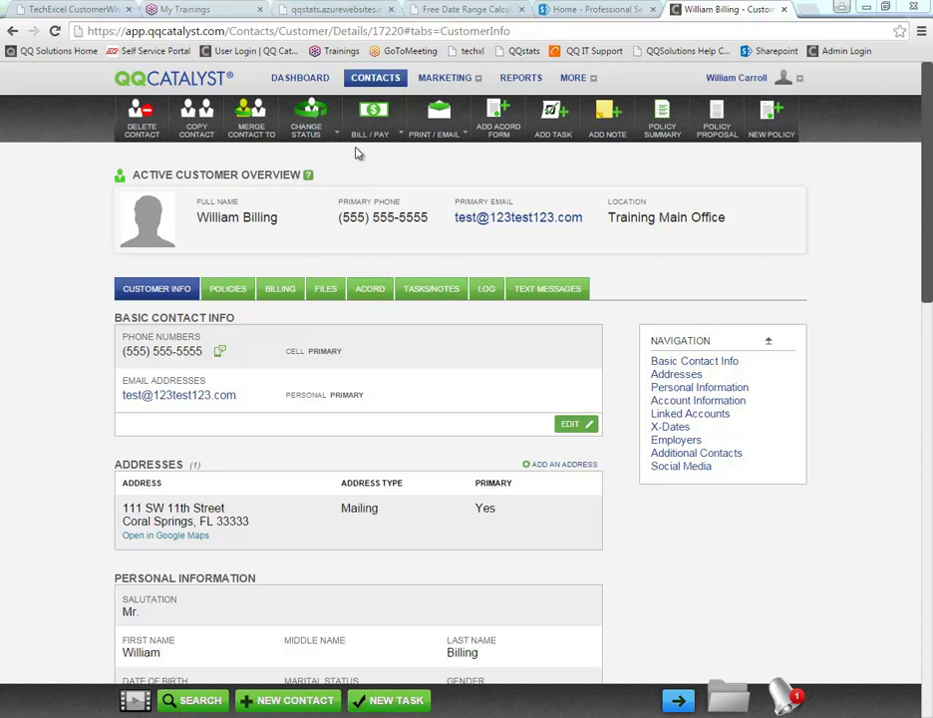
Examine the billing and payment options available for the active customer and for the pending homeowners policy.
left_click(385, 124)
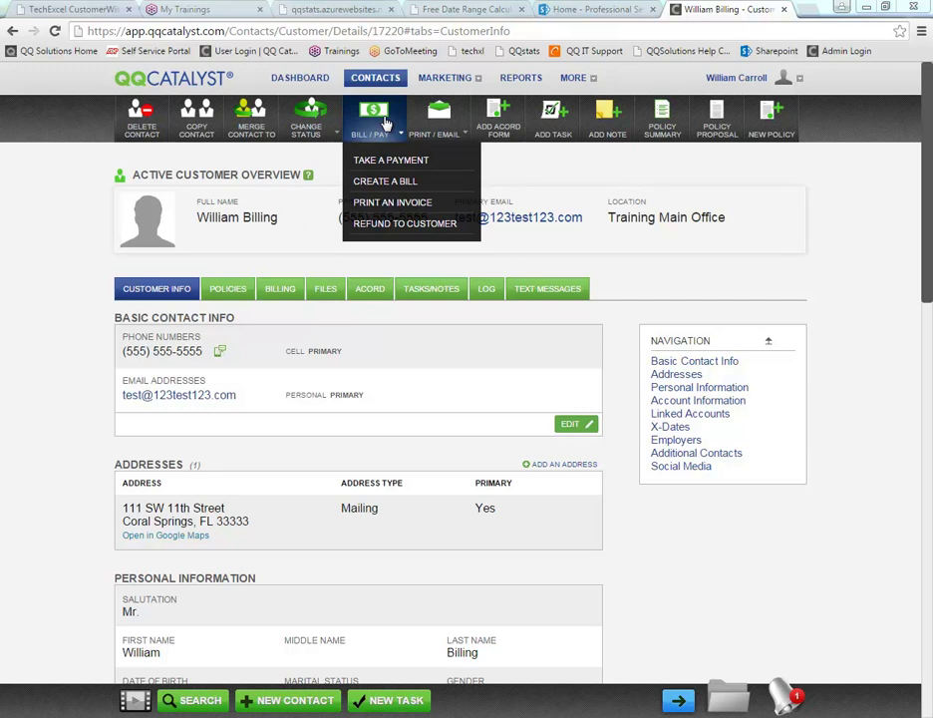
left_click_drag(176, 174, 241, 175)
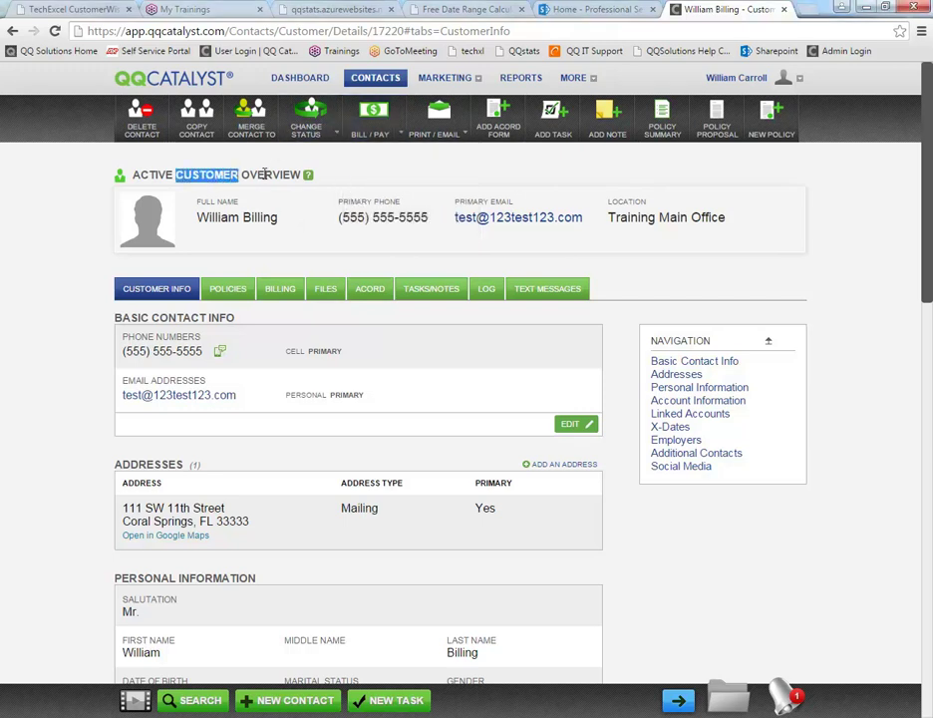
left_click(369, 129)
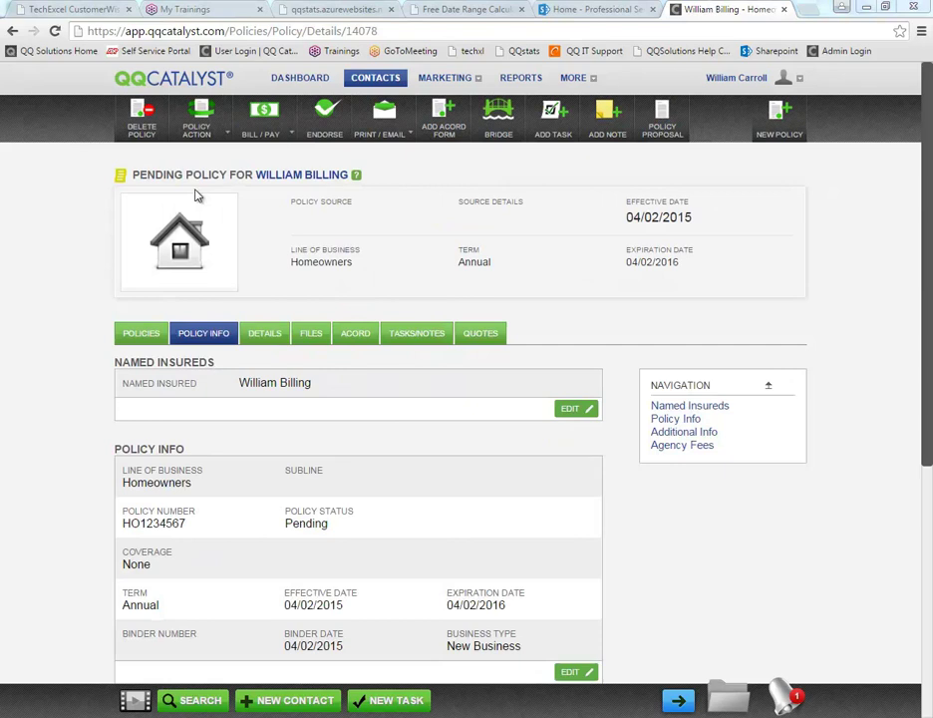
left_click_drag(132, 174, 186, 175)
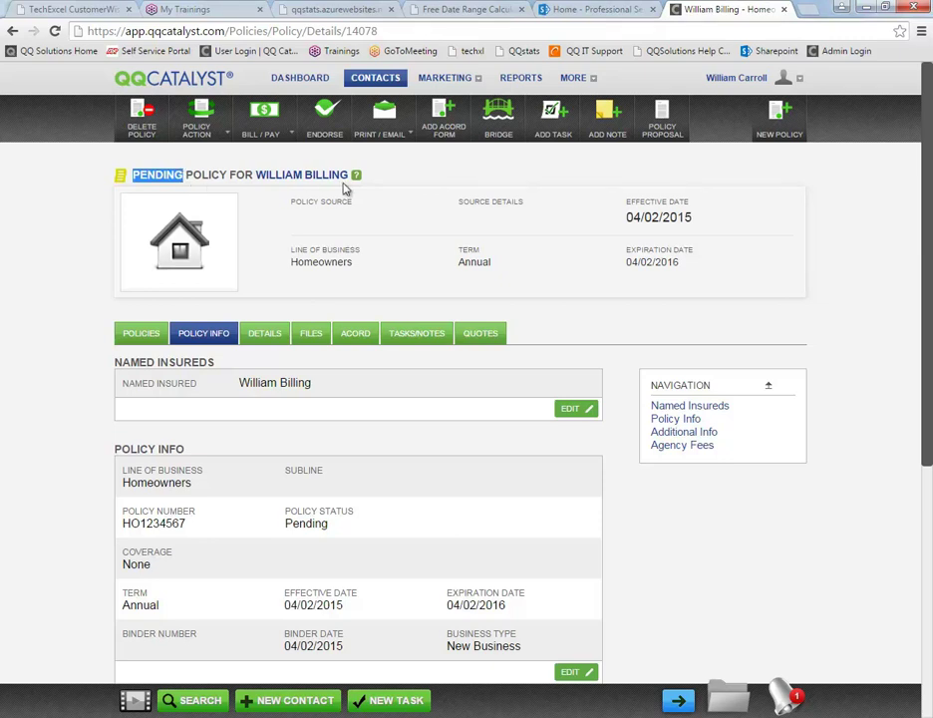
left_click(282, 136)
Start issuing the pending homeowners policy with the AAA Property & Casualty quote selected.
mouse_move(207, 142)
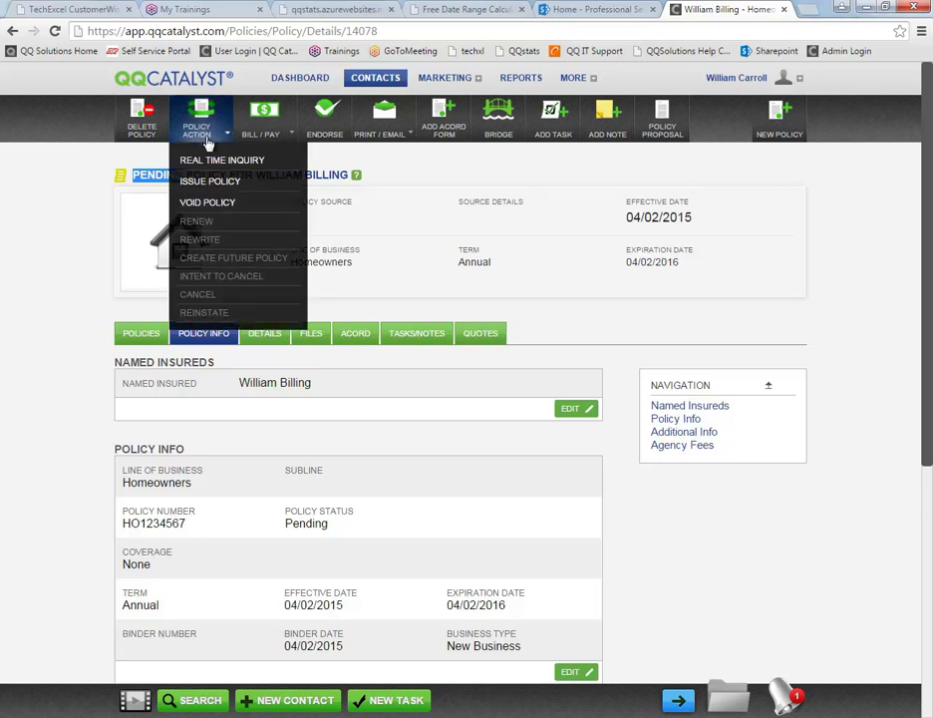
left_click(209, 180)
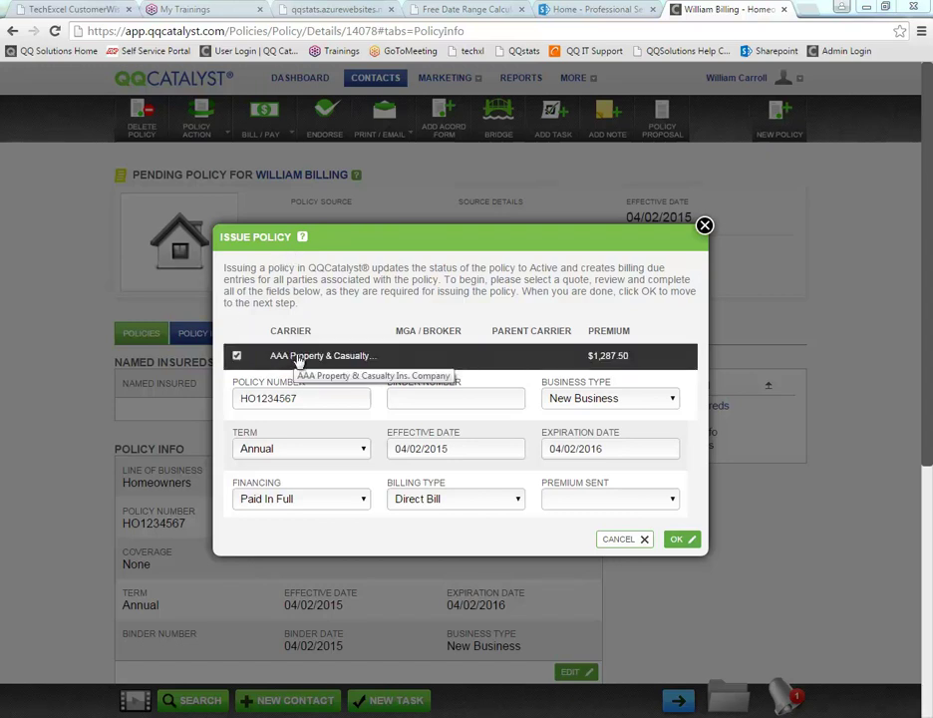
left_click(237, 357)
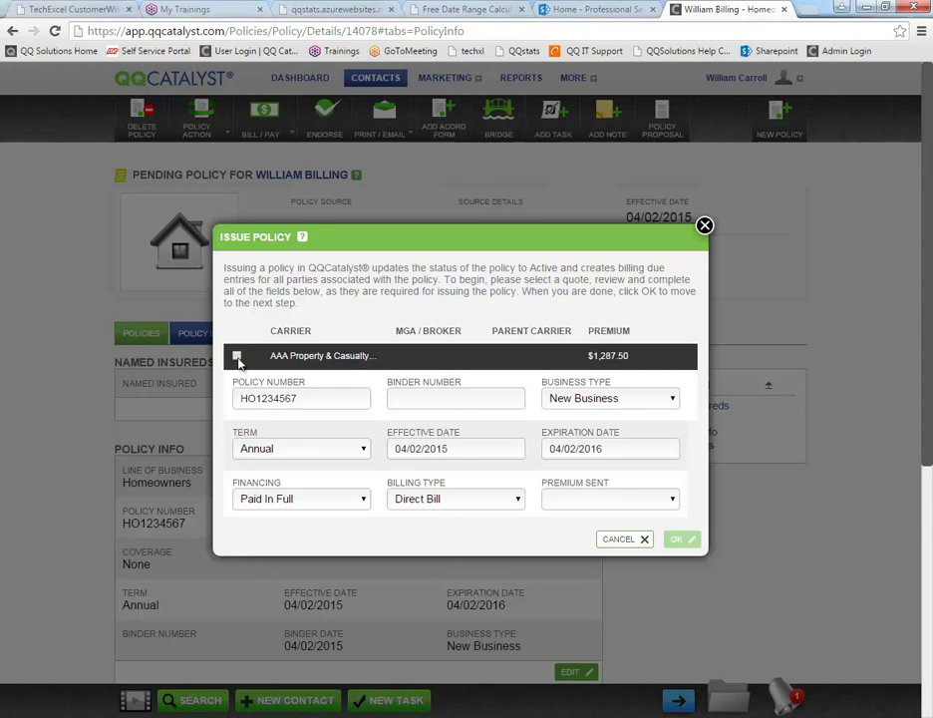
left_click(237, 357)
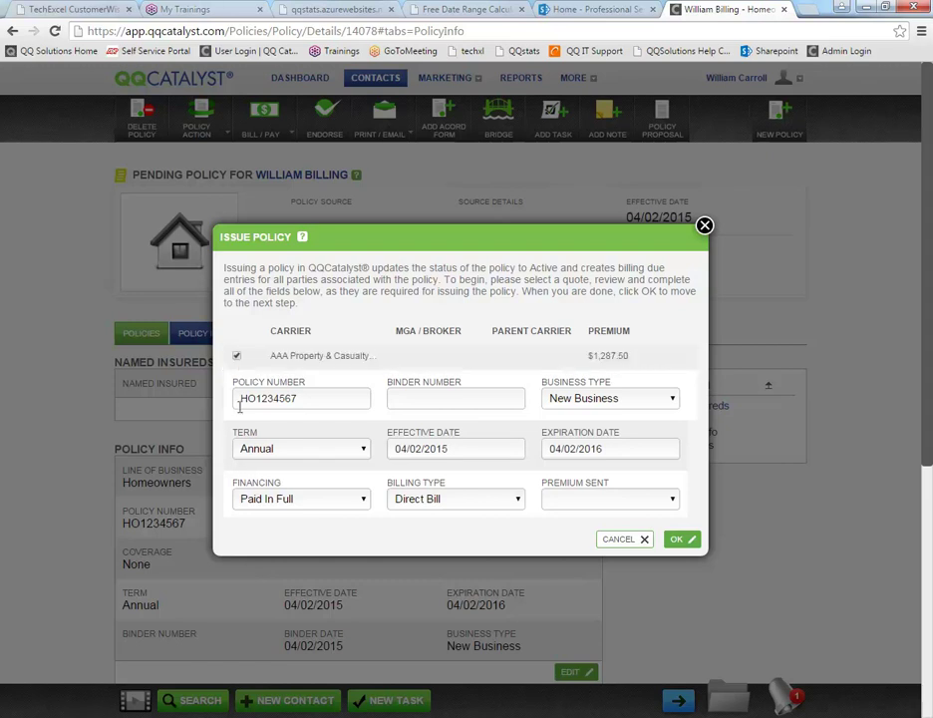
Review the financing choices for the policy and set its billing type to Agency Bill.
left_click(365, 501)
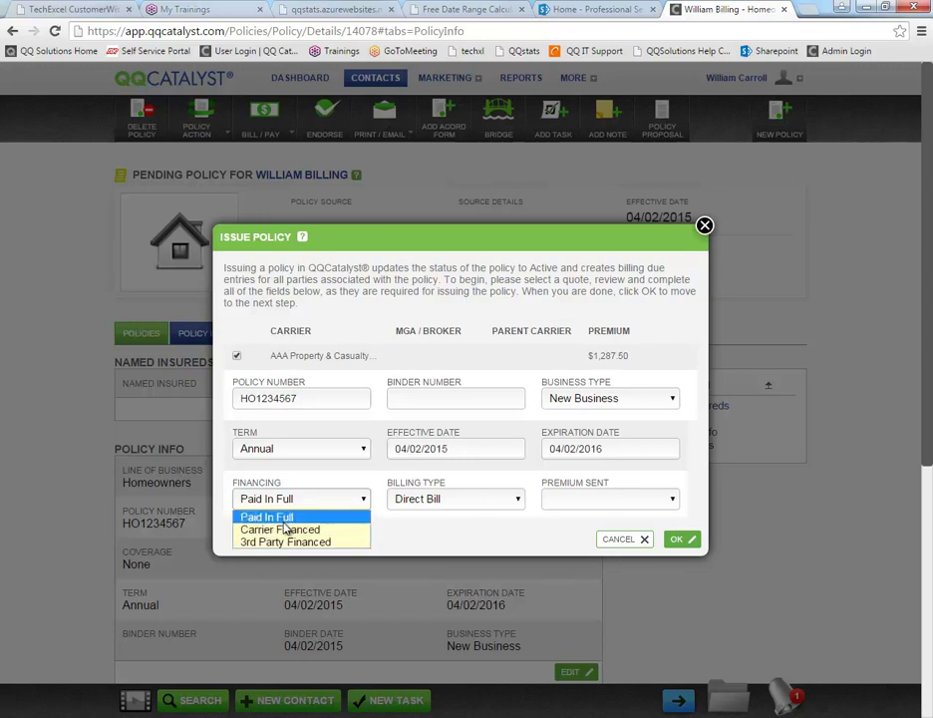
left_click(431, 509)
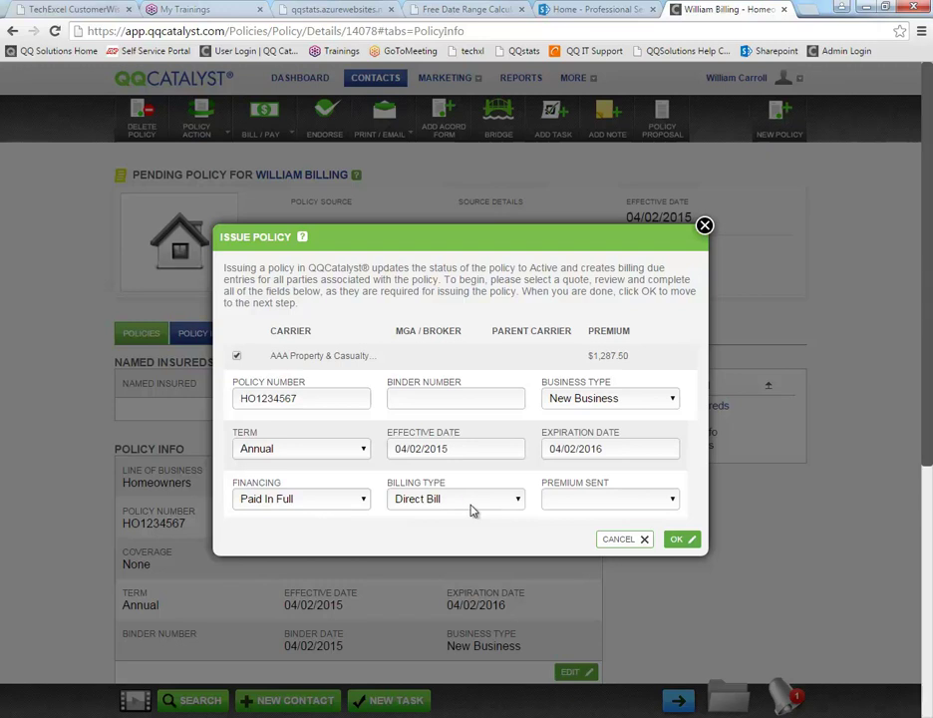
left_click(473, 506)
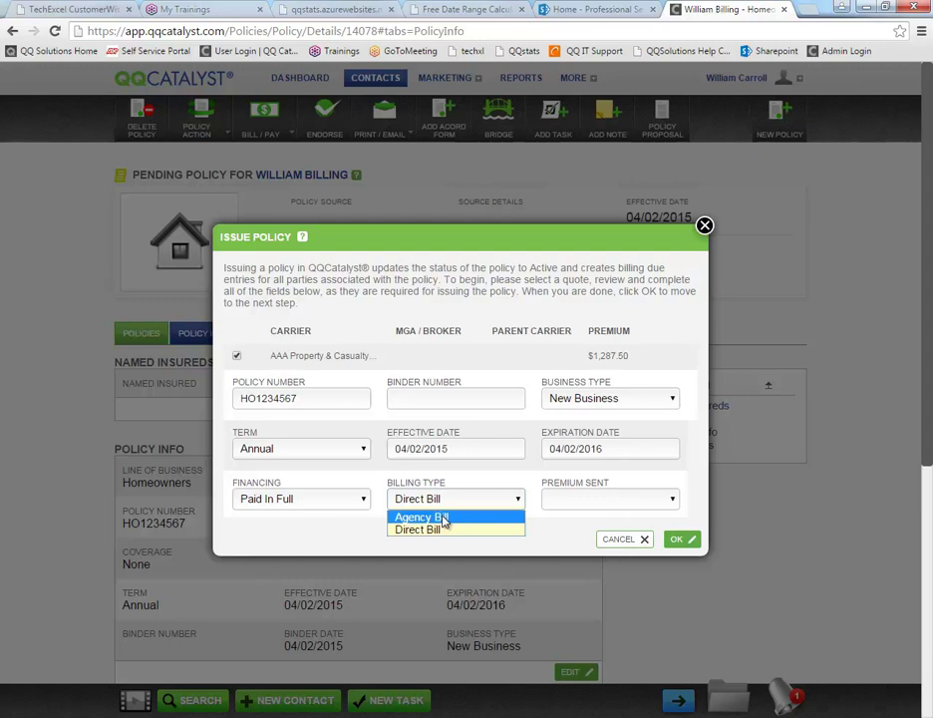
left_click(442, 518)
double_click(545, 501)
left_click(563, 505)
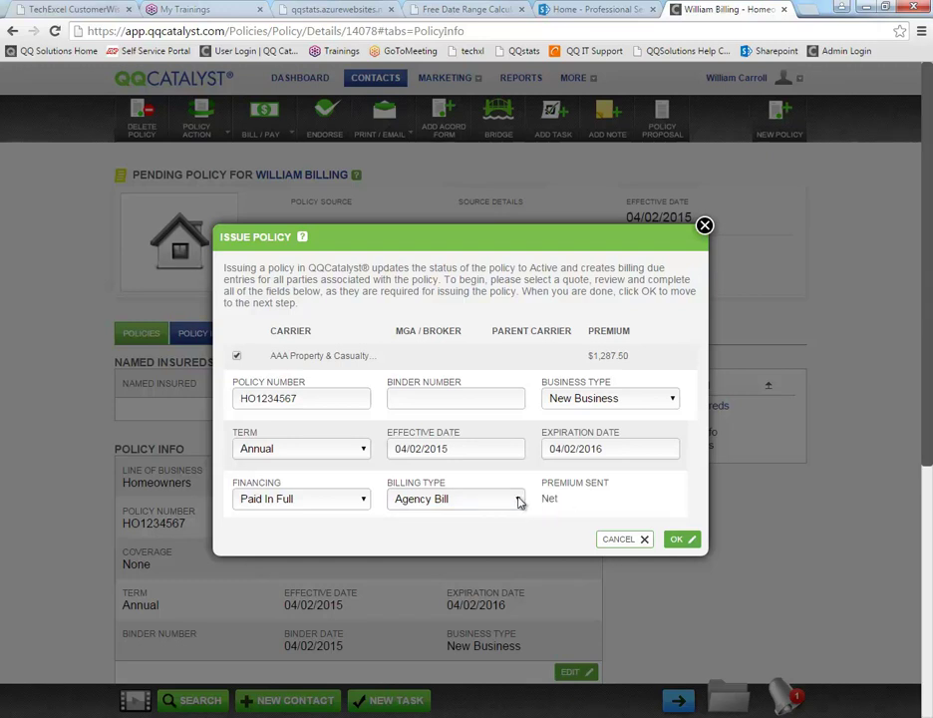
Return the billing type to Direct Bill and check the premium sent options.
left_click(517, 501)
left_click(406, 530)
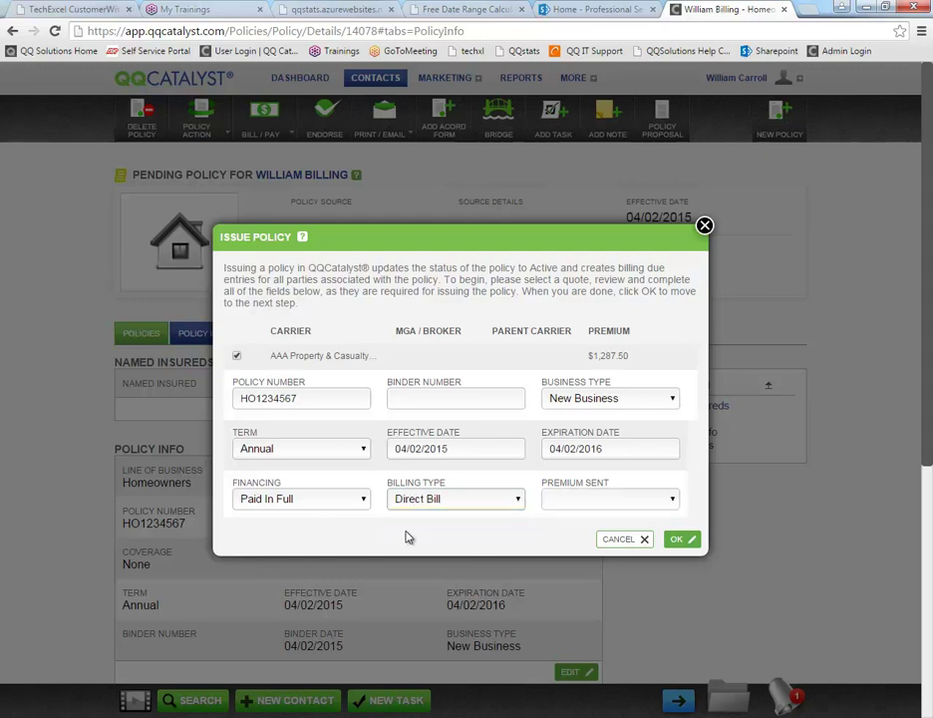
left_click(577, 500)
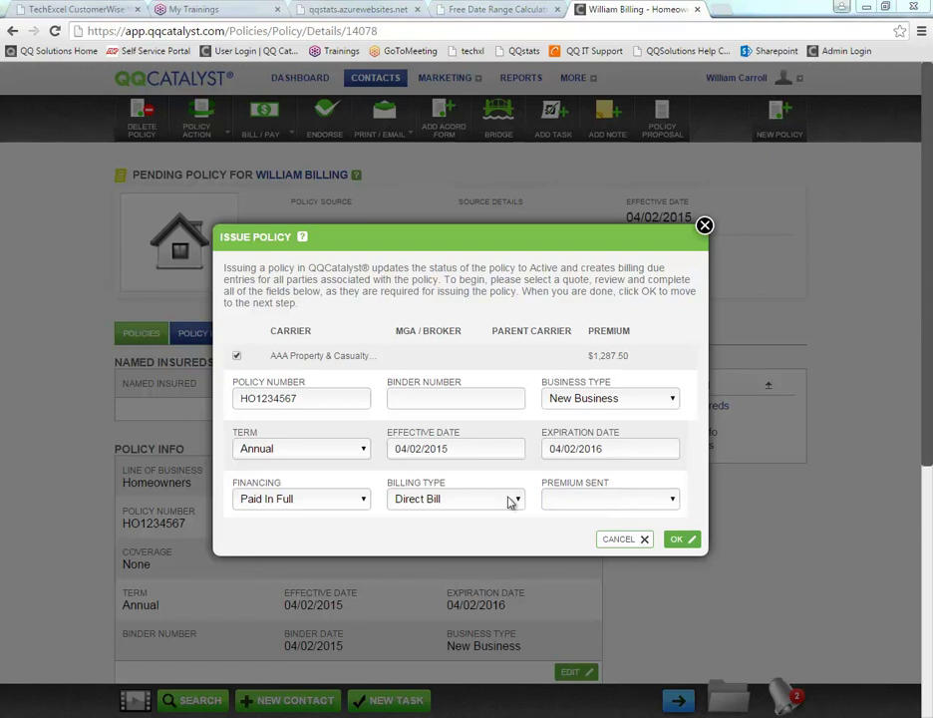
Set the financing to Carrier Financed and review the premium sent options without choosing one.
left_click(357, 499)
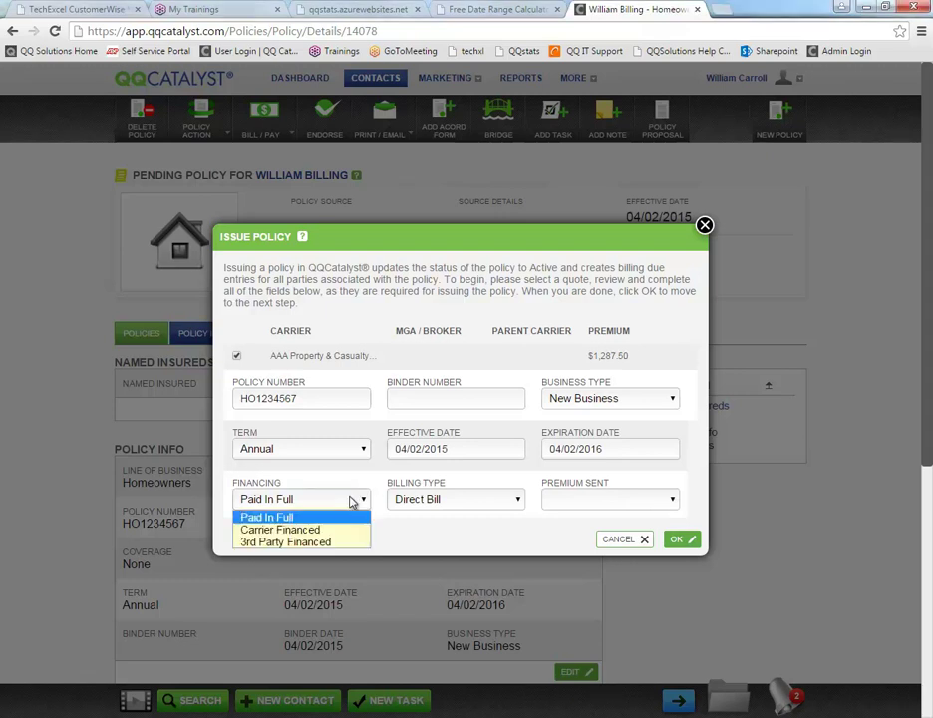
left_click(267, 530)
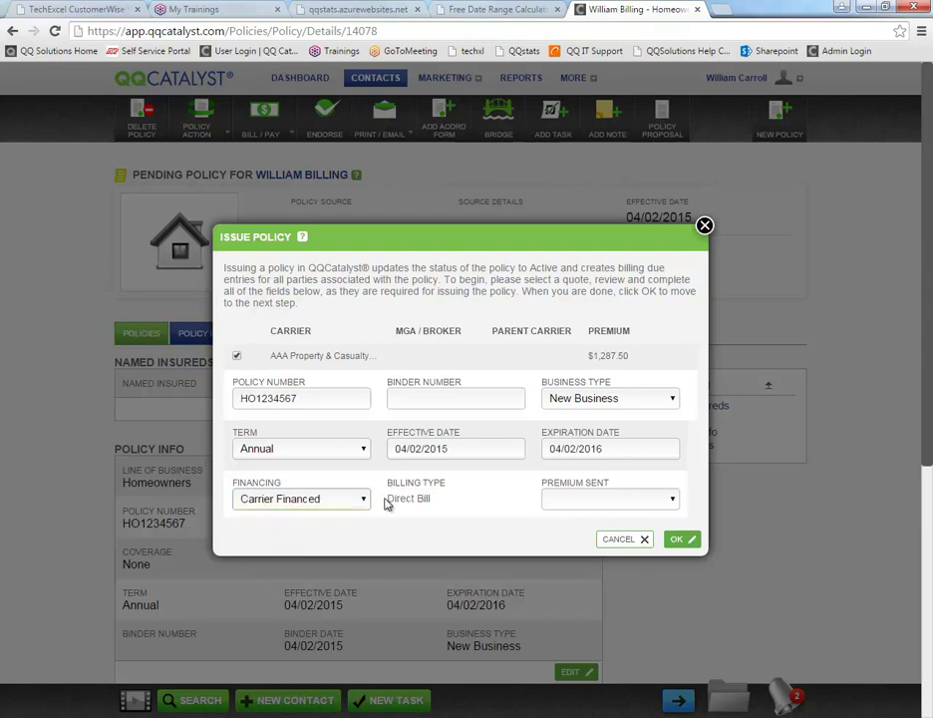
left_click(573, 501)
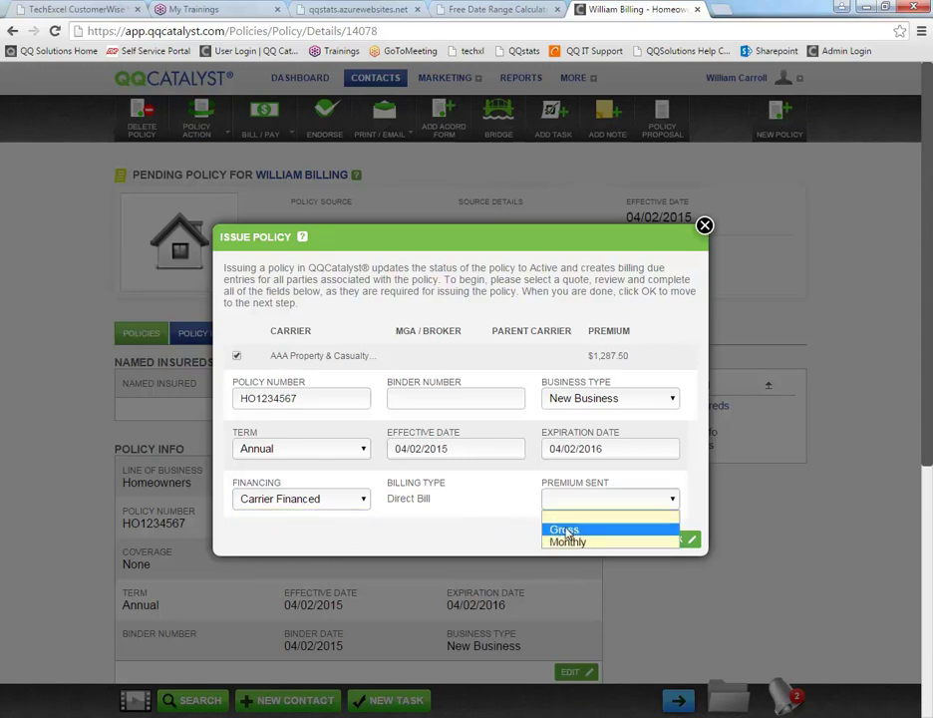
left_click(467, 523)
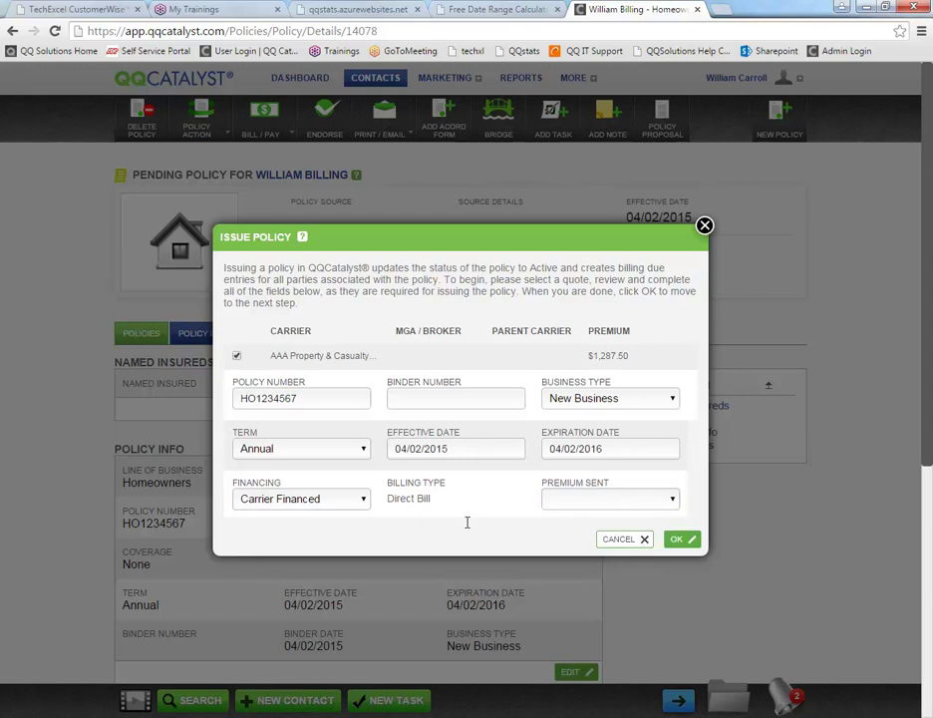
Set the financing to 3rd Party Financed with ABC Finance Risks, LLC as the finance company.
left_click(359, 507)
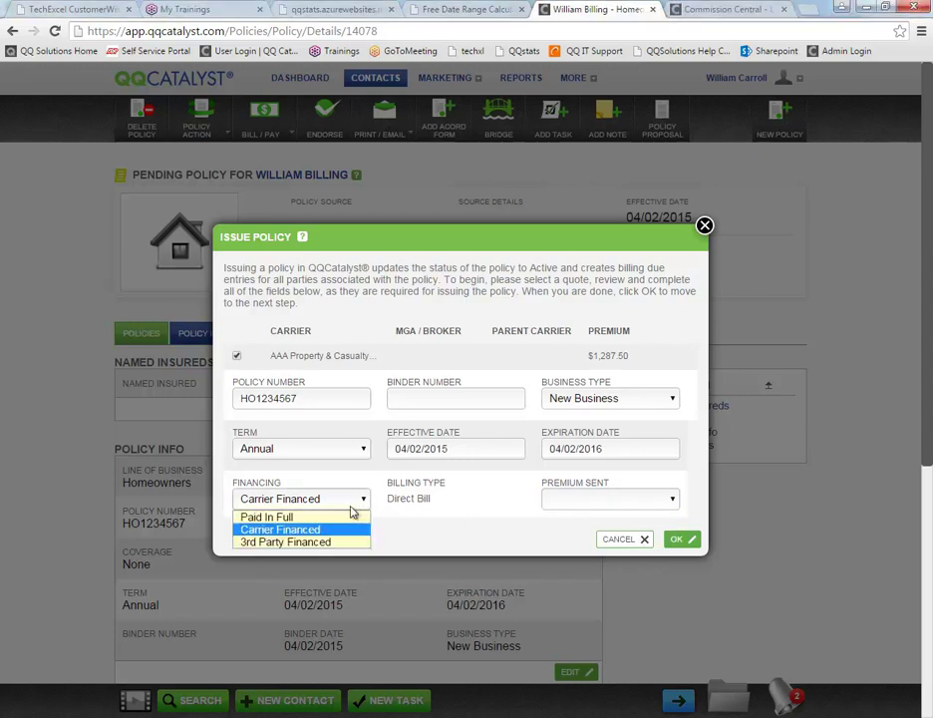
left_click(300, 542)
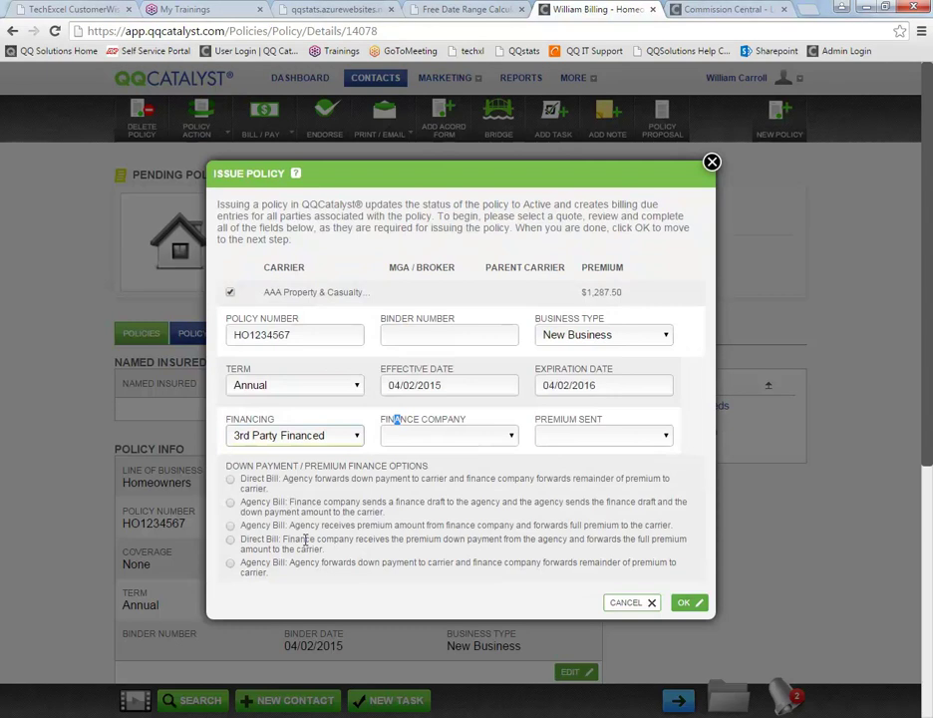
left_click(477, 439)
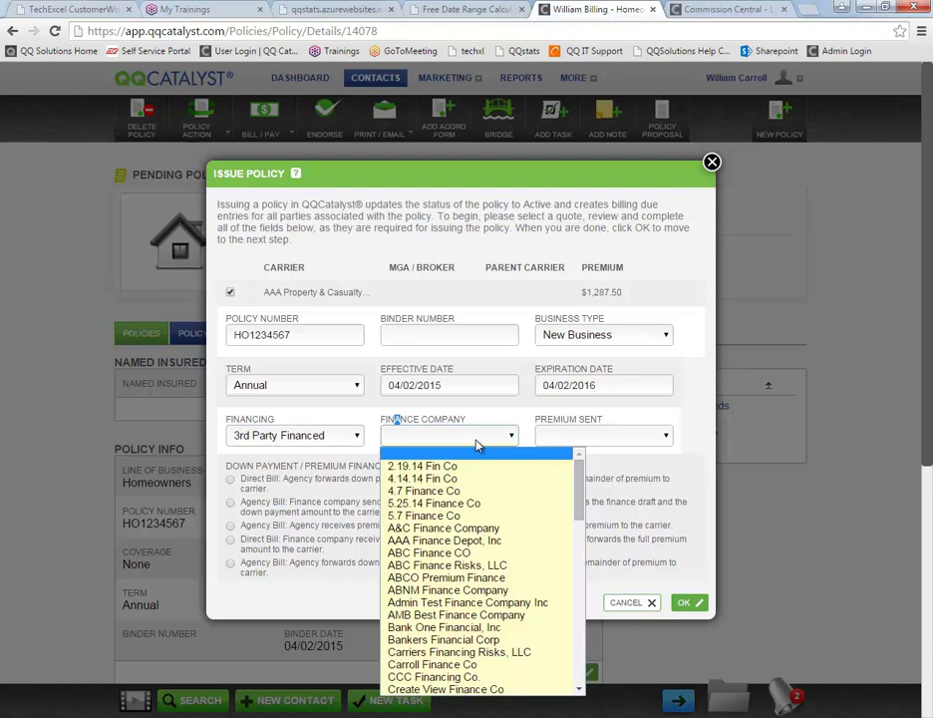
scroll(470, 516, "down", 10)
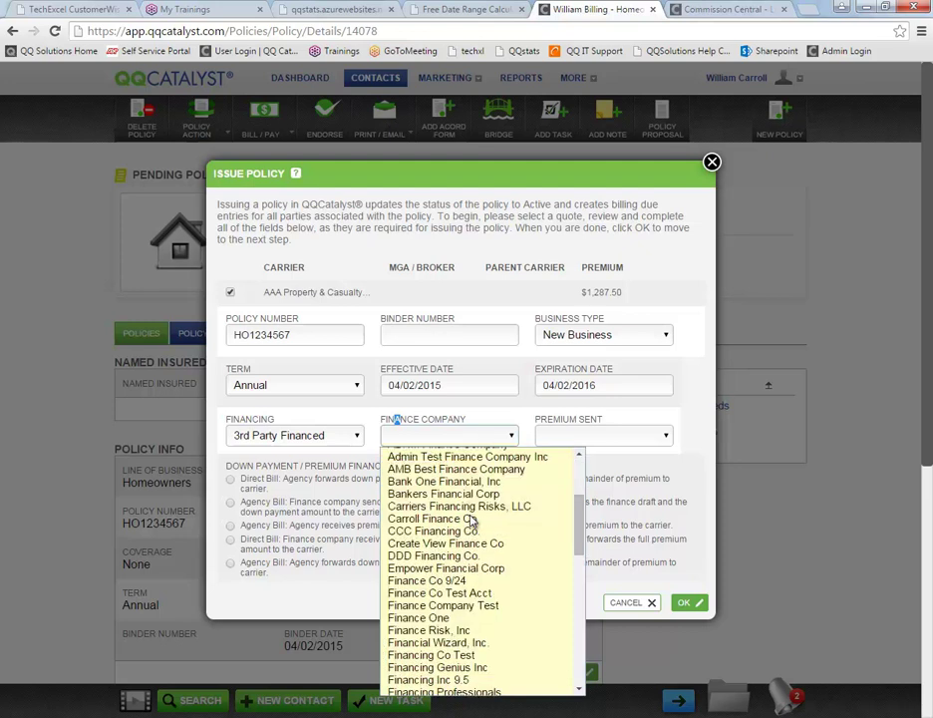
scroll(472, 521, "down", 4)
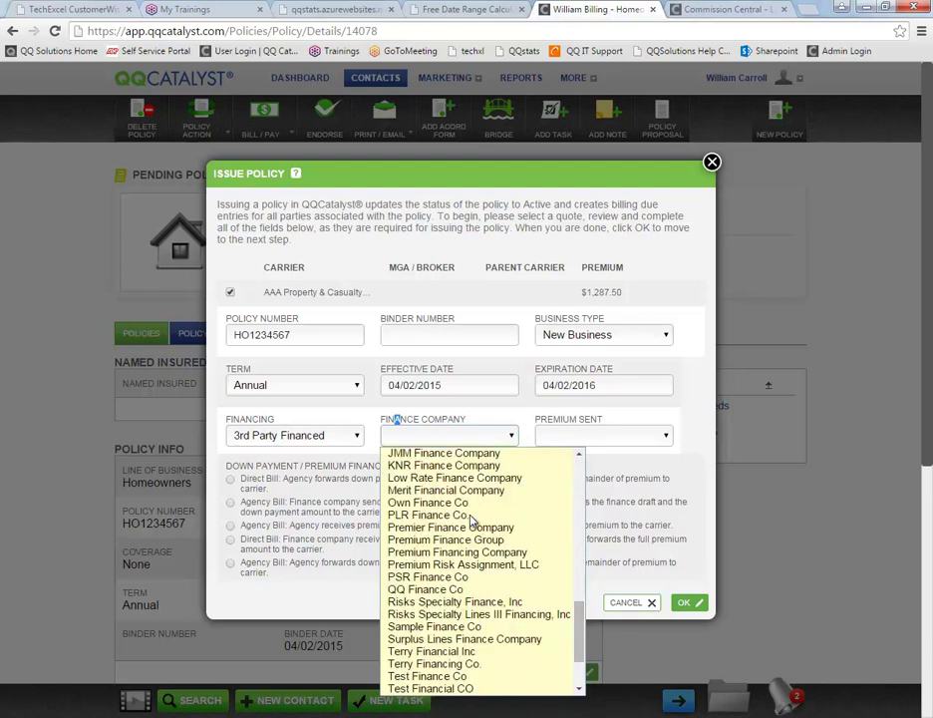
scroll(473, 521, "down", 3)
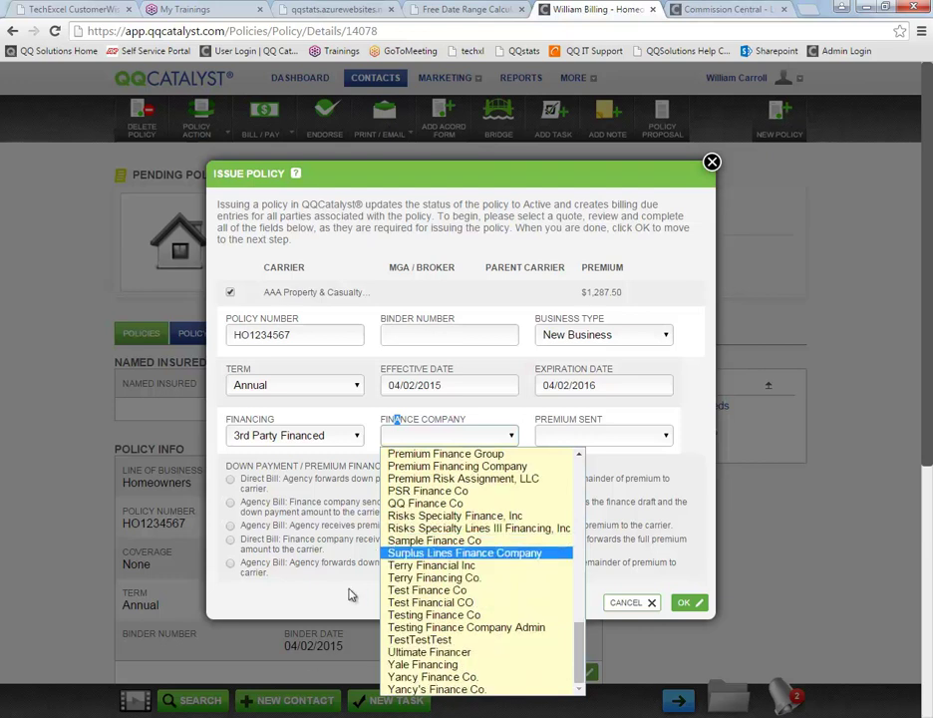
left_click(302, 666)
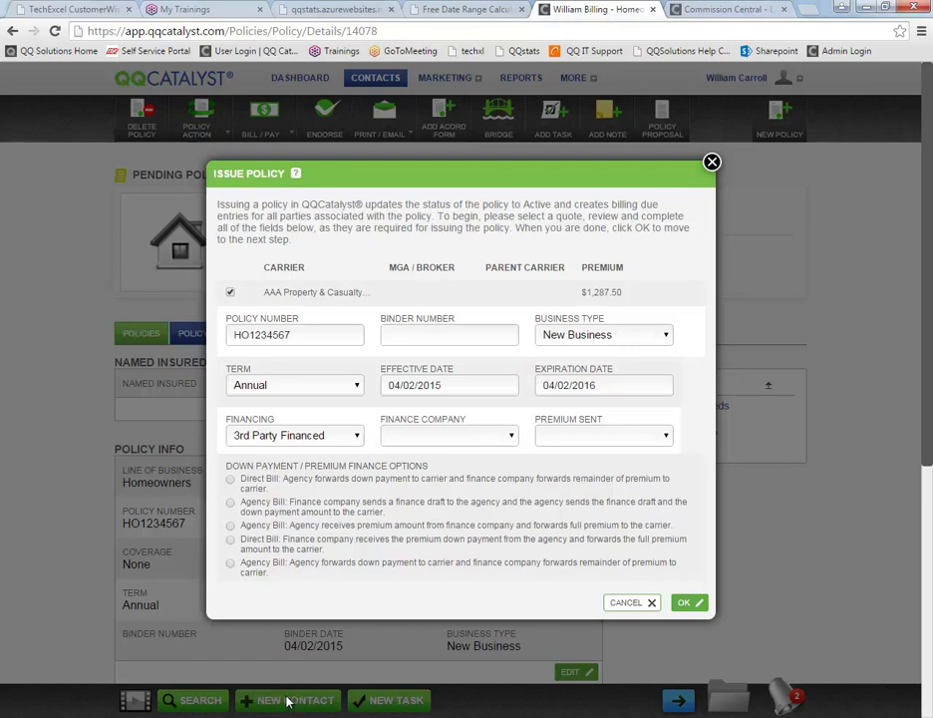
left_click(469, 435)
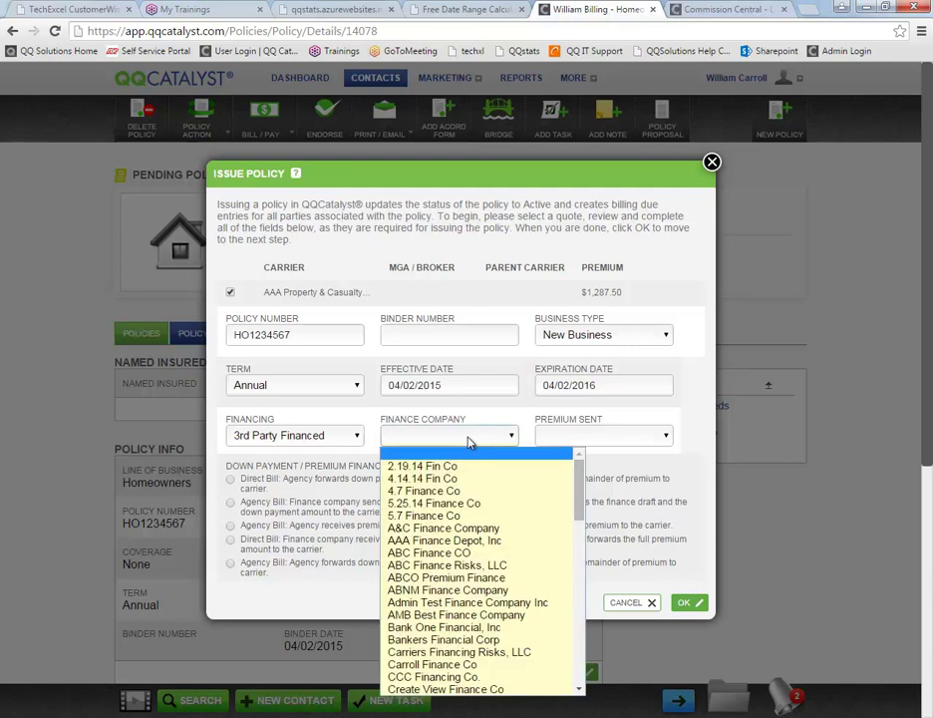
left_click(443, 566)
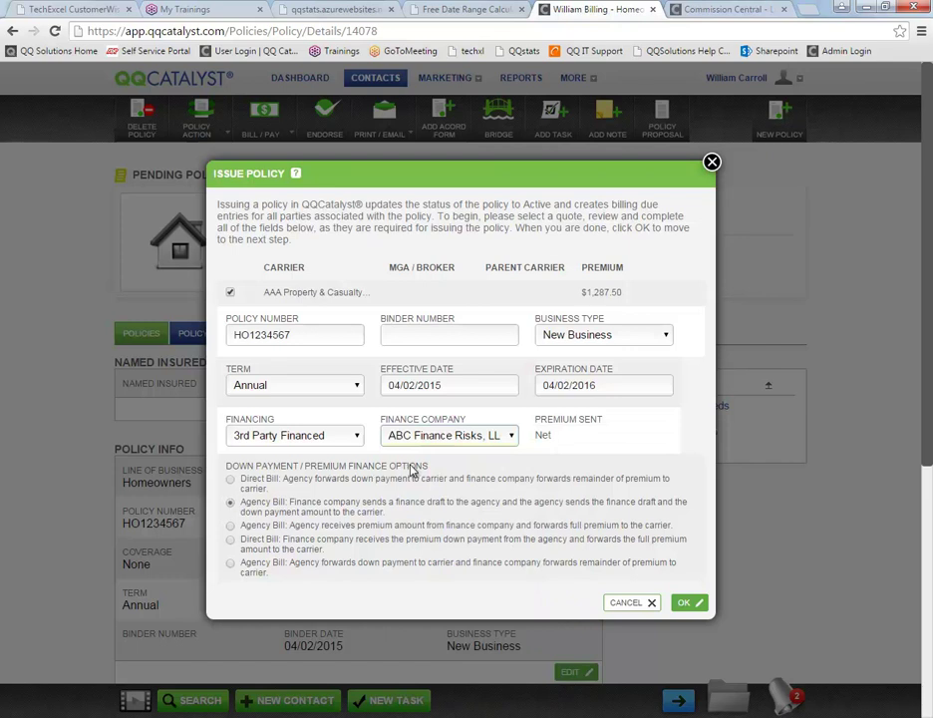
Try the down payment options, select Direct Bill with the agency forwarding the down payment to the carrier, and review the premium sent choices.
left_click(232, 480)
left_click(231, 527)
left_click(230, 543)
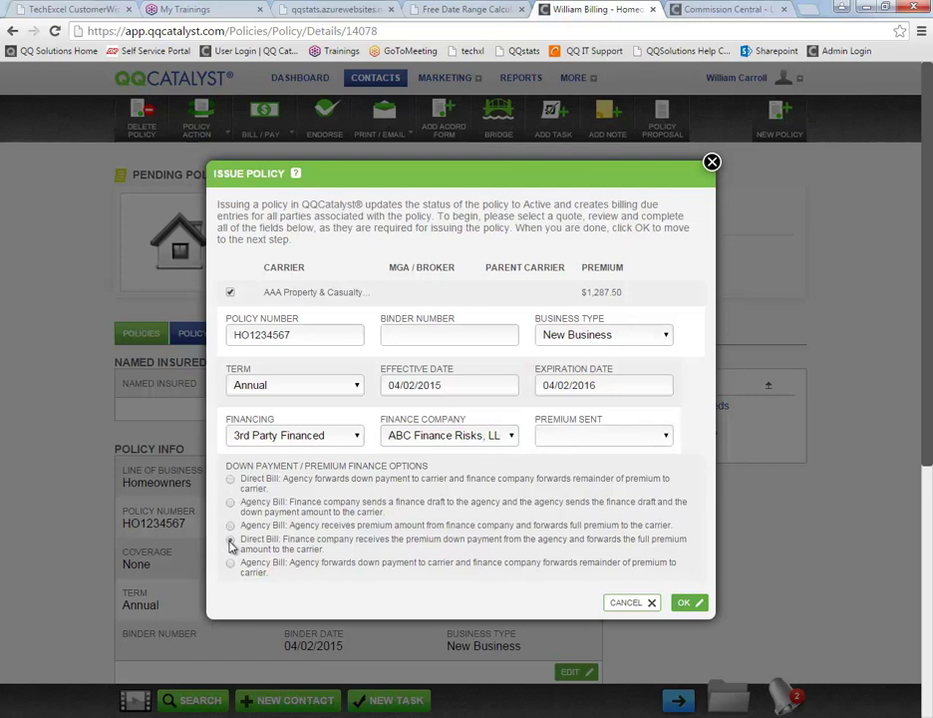
left_click(231, 504)
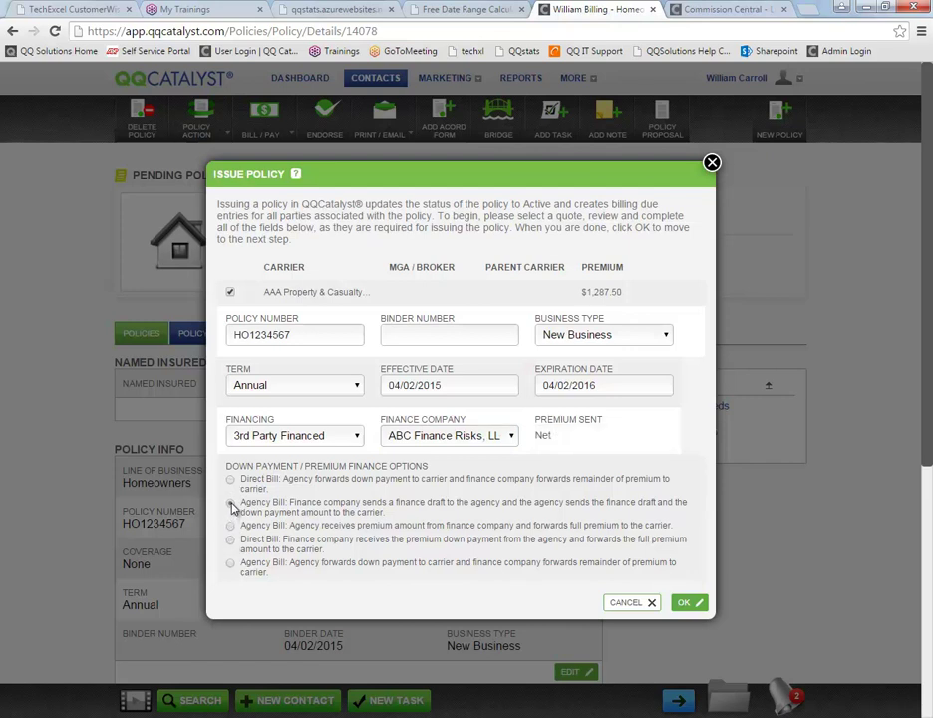
double_click(557, 441)
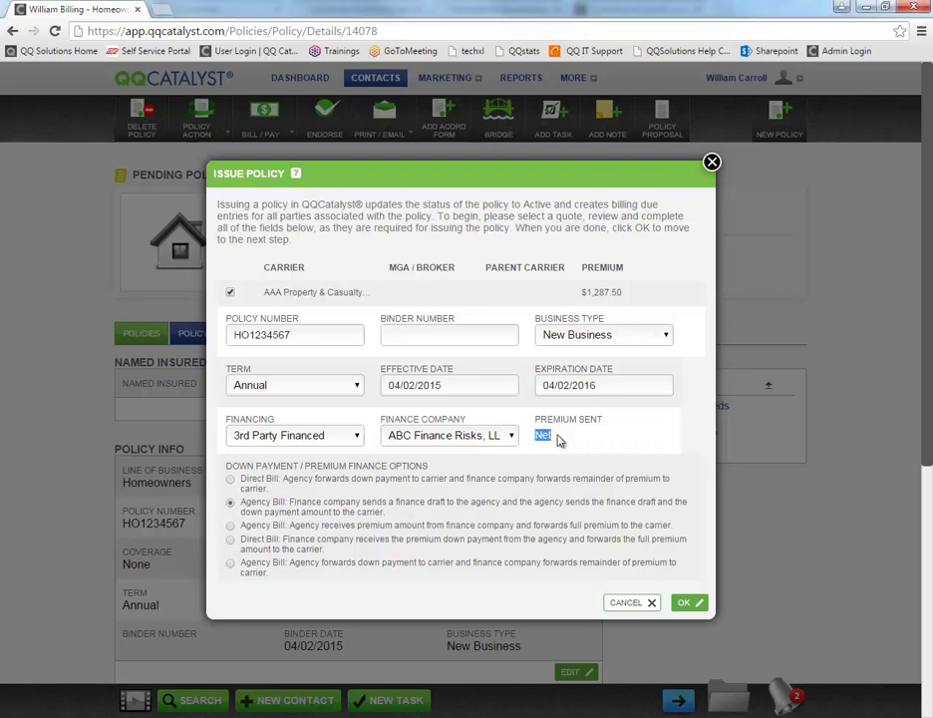
left_click(230, 481)
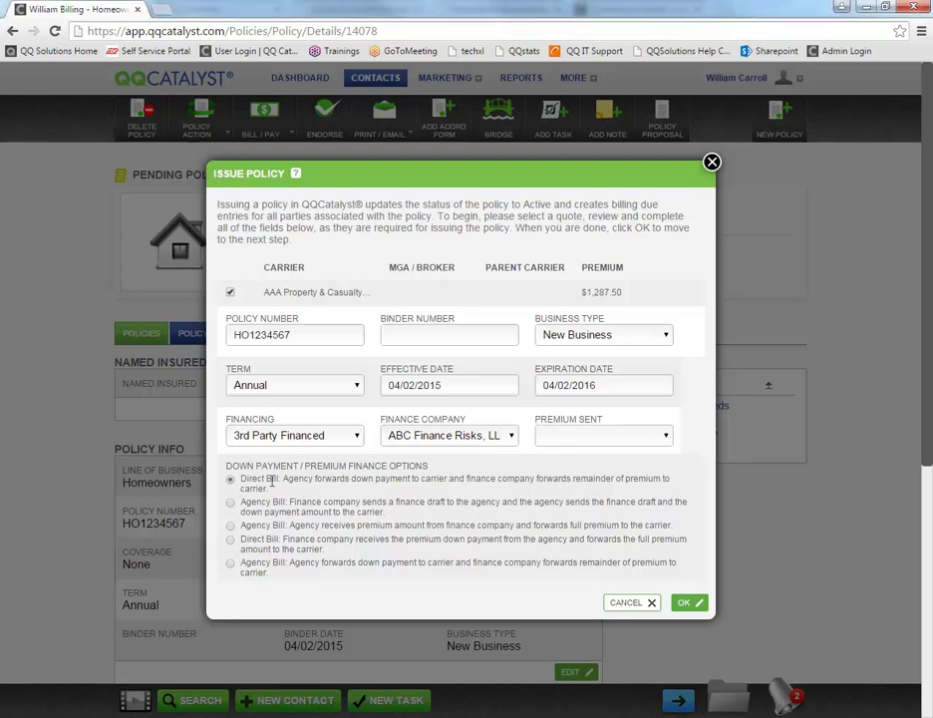
left_click(577, 437)
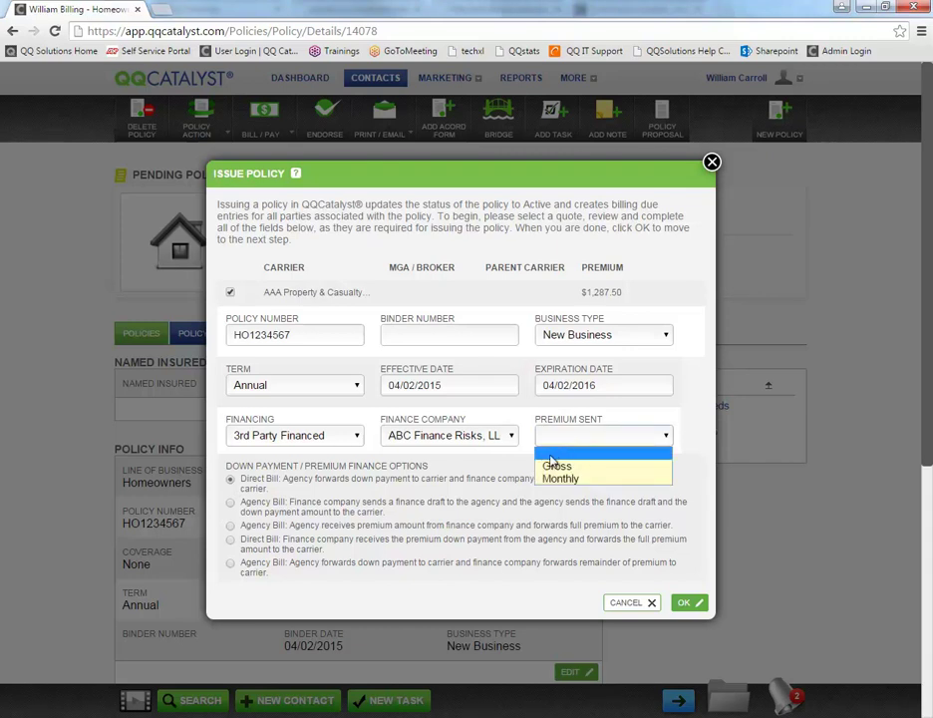
left_click(602, 452)
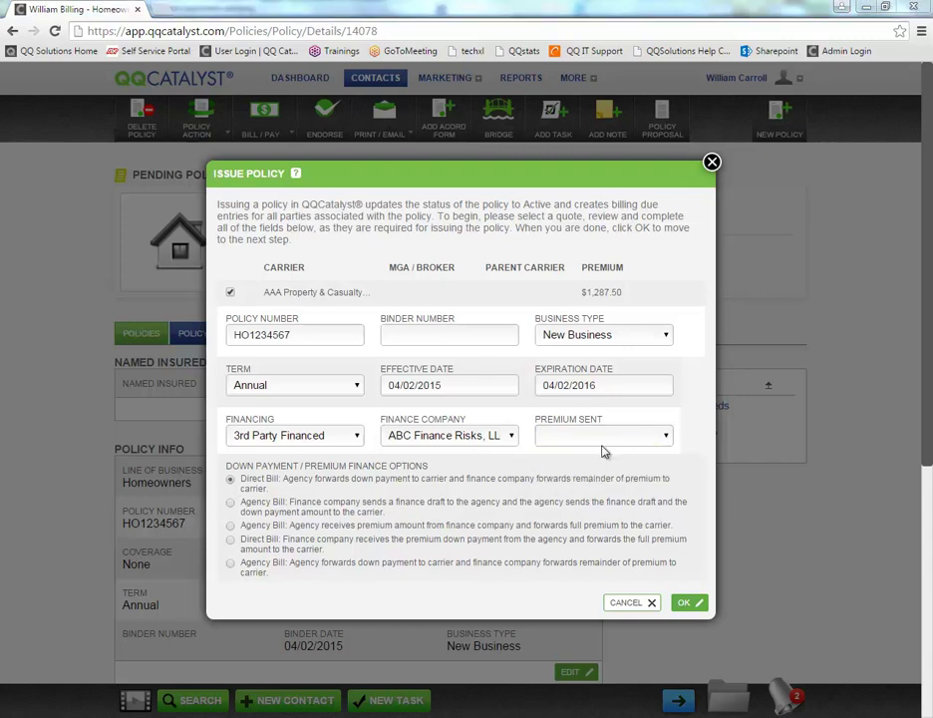
Set the financing to Paid In Full and the billing type to Agency Bill, and accept the issue policy details.
left_click(340, 441)
left_click(284, 451)
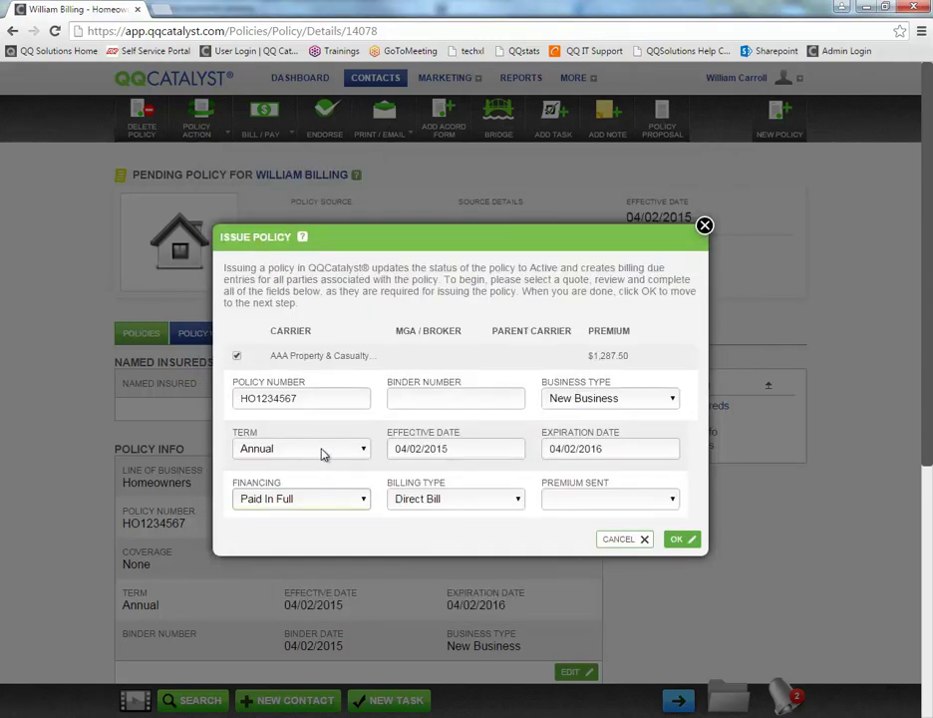
left_click(461, 506)
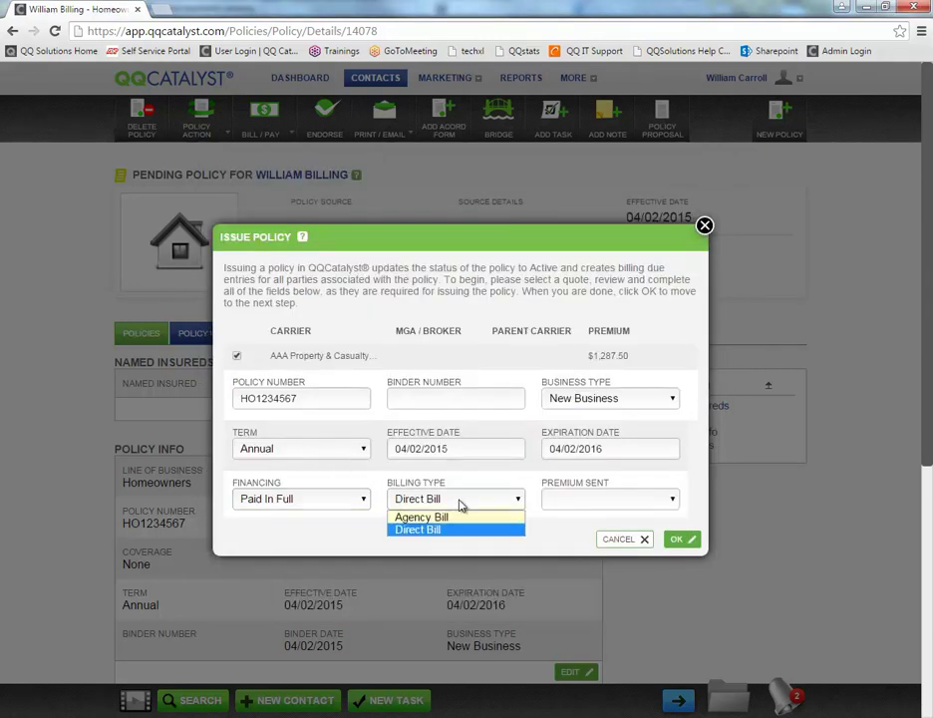
left_click(441, 518)
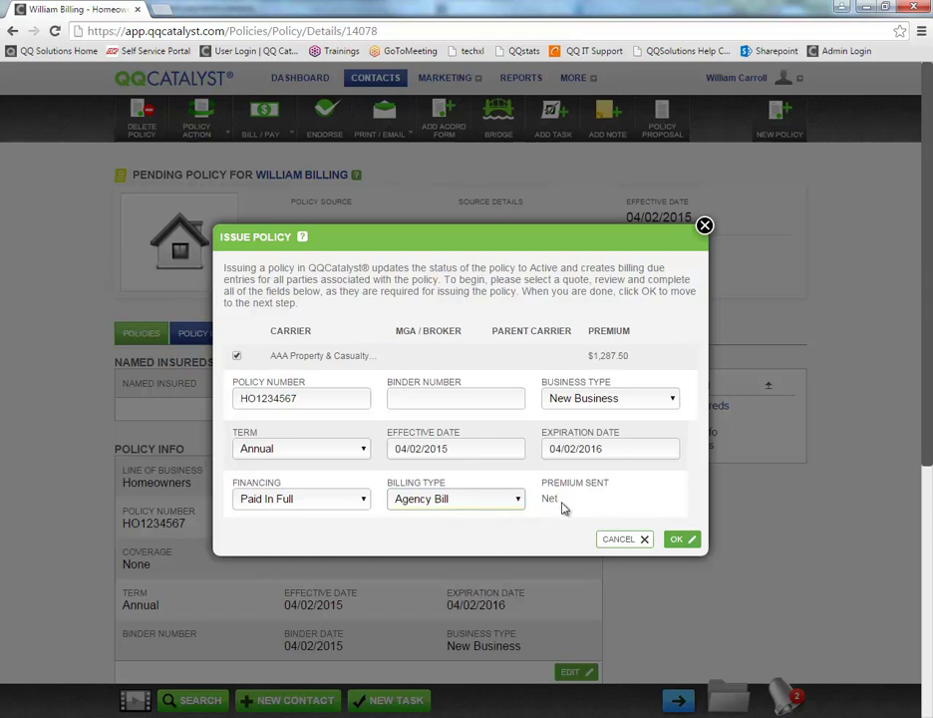
left_click(681, 542)
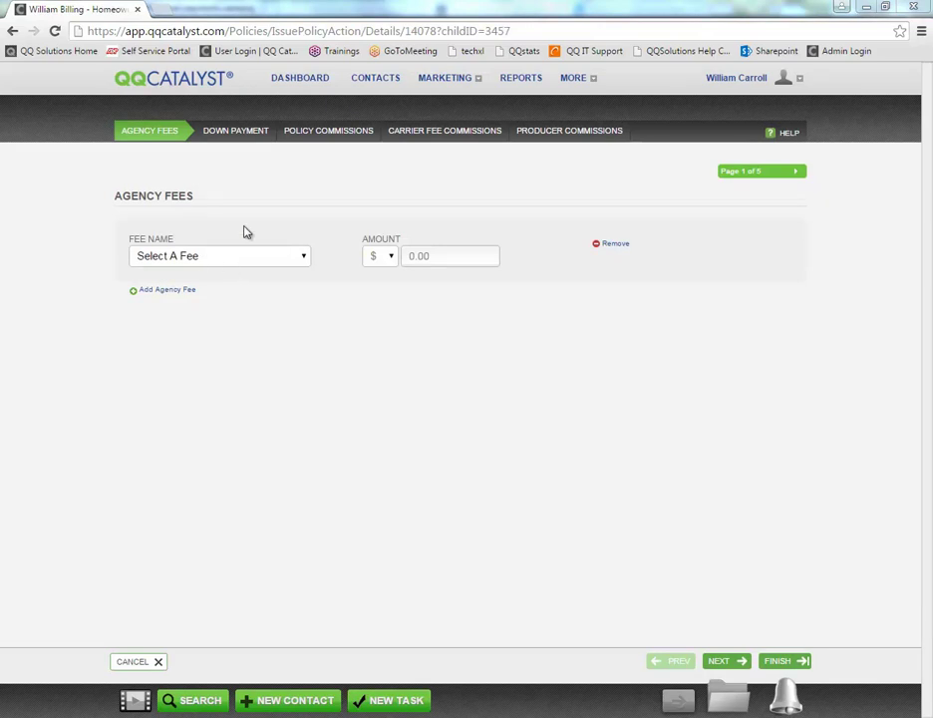
Review the down payment and policy commission pages, and locate Commission Central without leaving the issuing process.
left_click(225, 138)
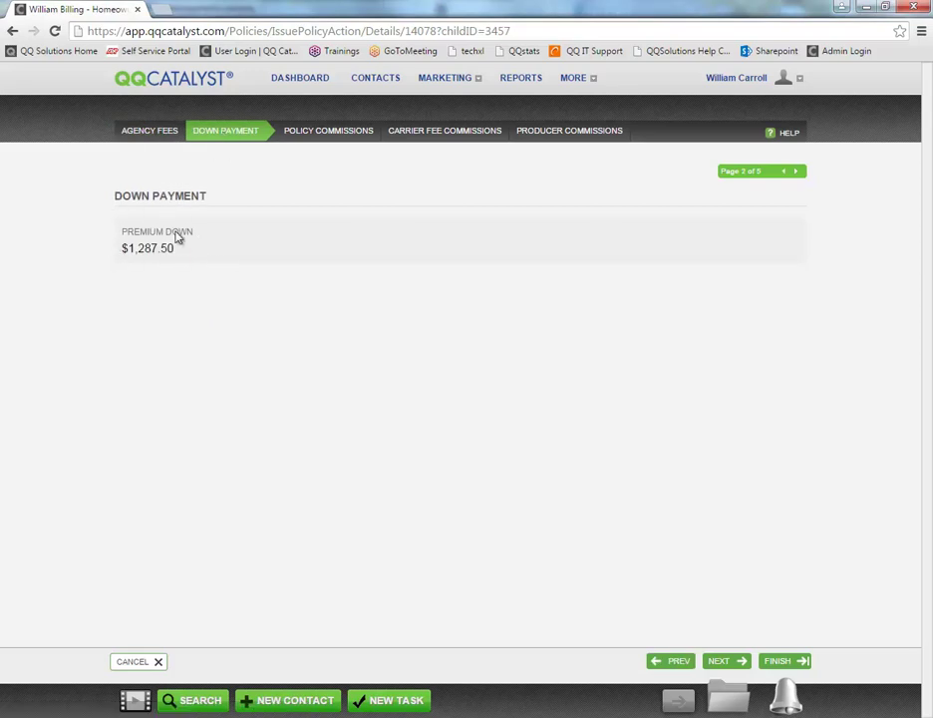
left_click(321, 139)
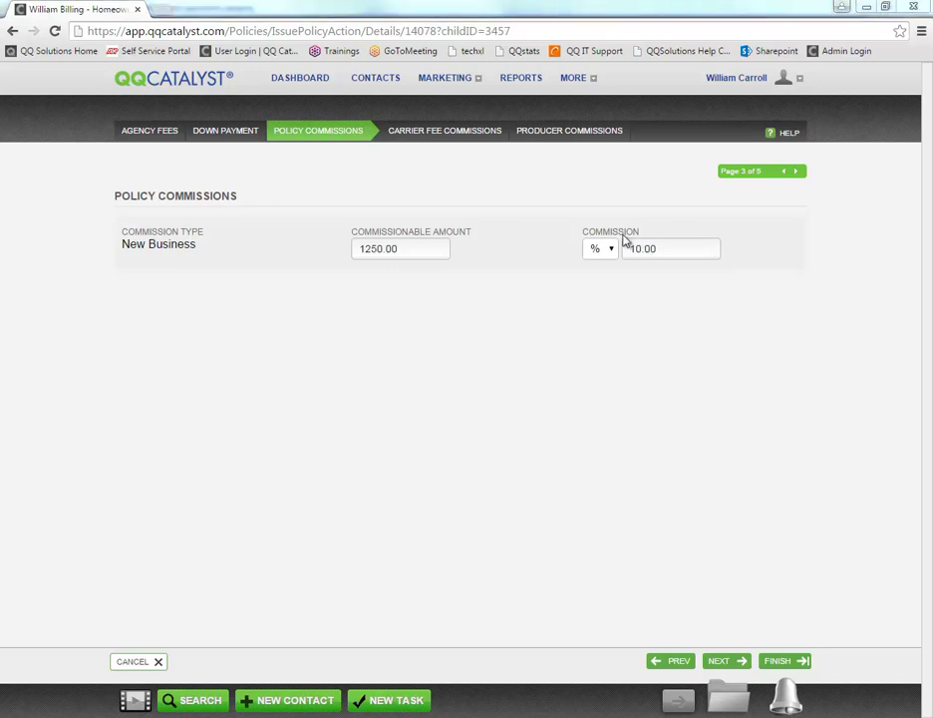
left_click(585, 79)
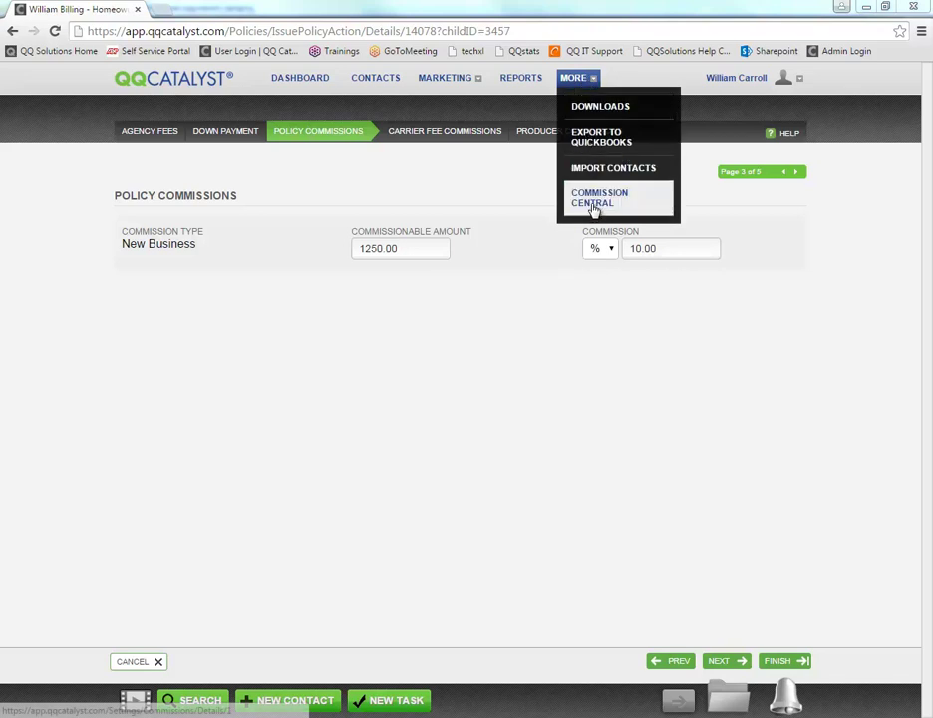
left_click(595, 206)
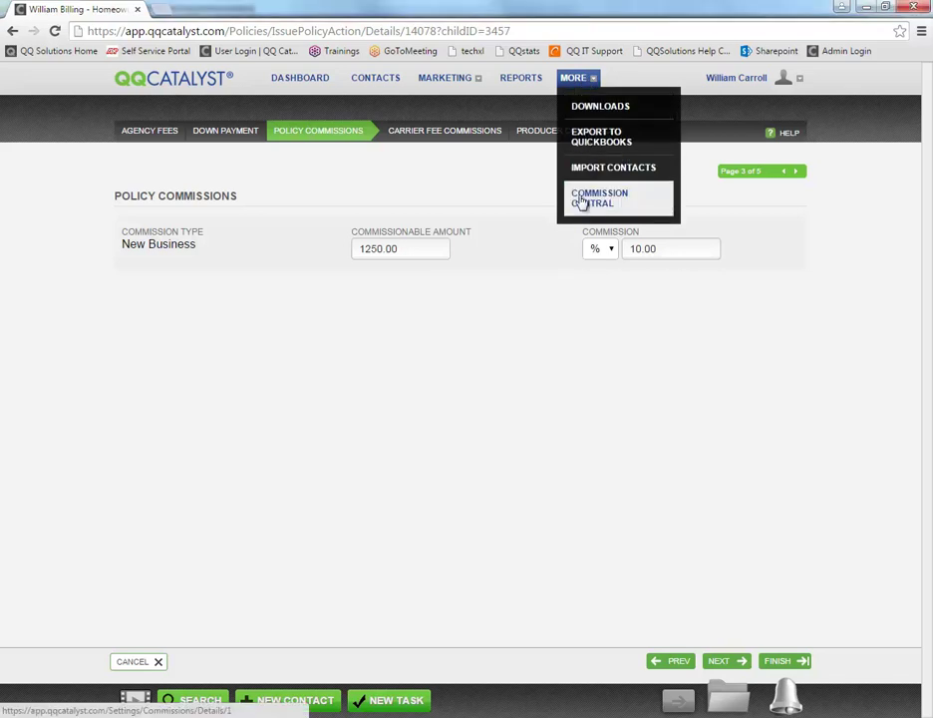
Finish and confirm issuing the policy, and return to the policy record.
left_click(787, 662)
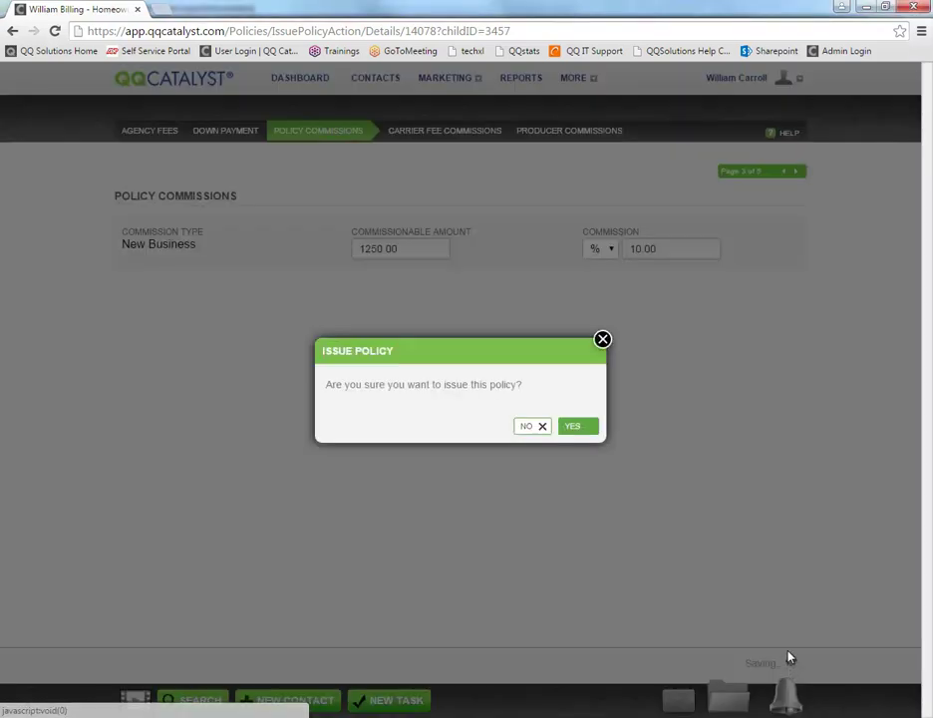
left_click(574, 428)
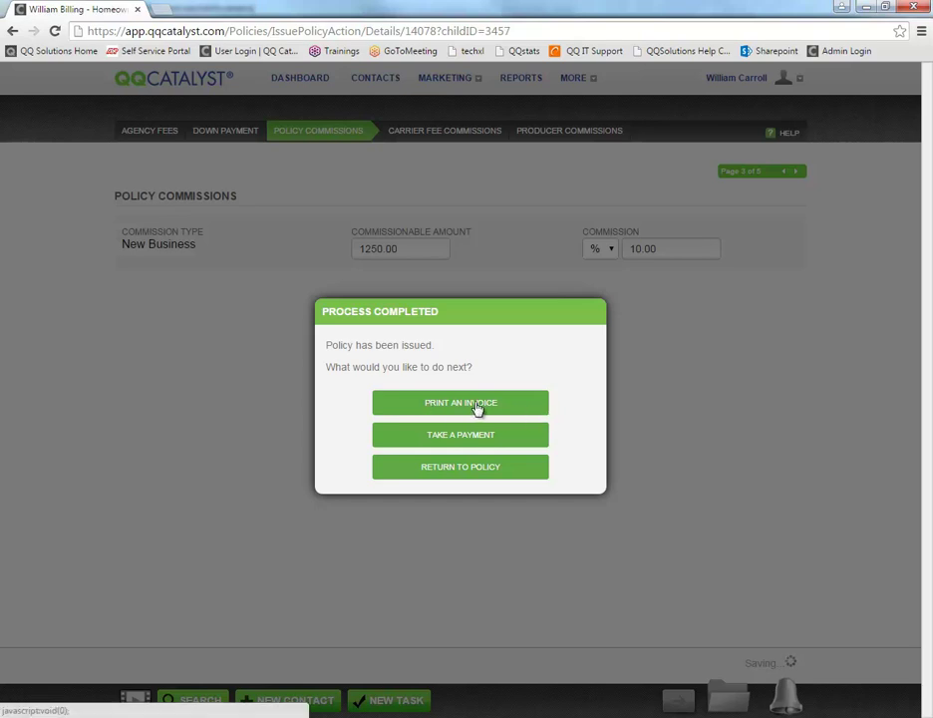
left_click(458, 468)
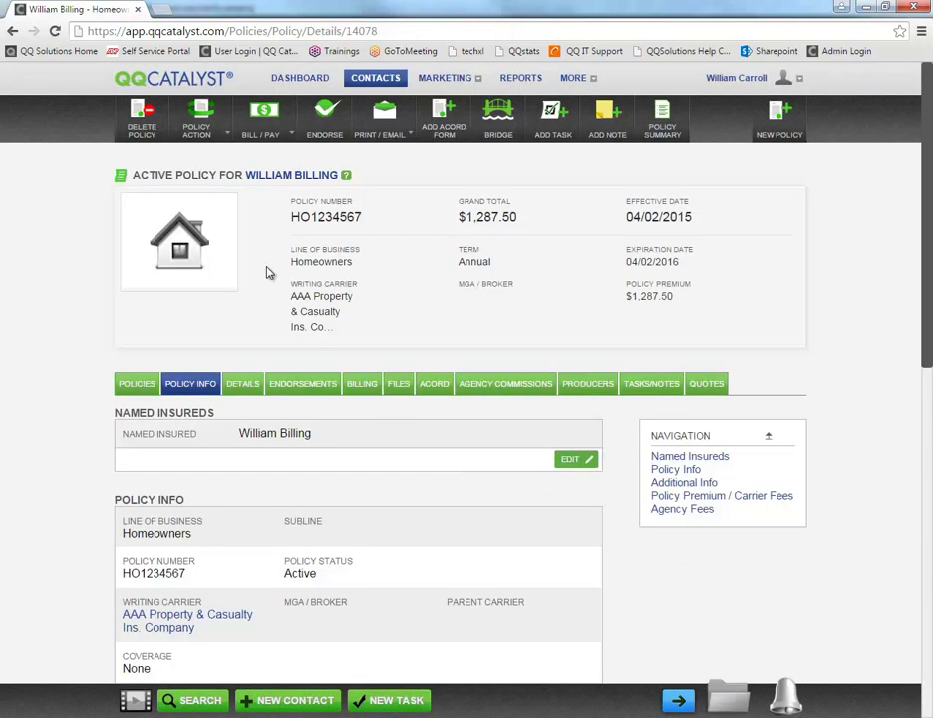
Check the policy status in the record's heading and view the policy's billing entries.
left_click_drag(132, 177, 174, 176)
left_click(184, 188)
left_click(357, 389)
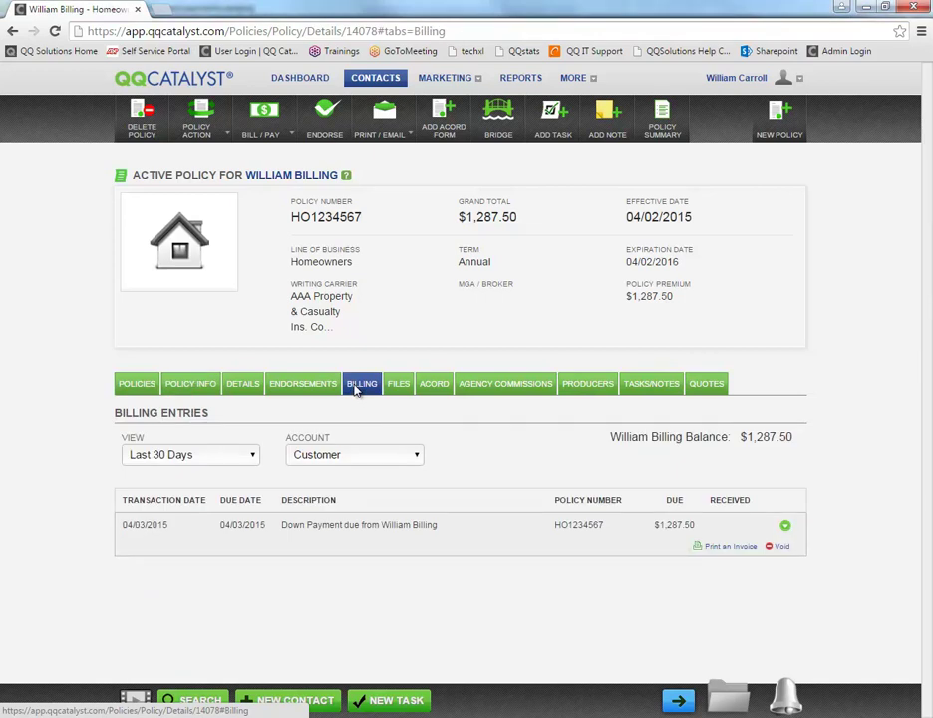
Open the customer's overview from the policy and view the customer-level billing.
triple_click(377, 225)
left_click(377, 225)
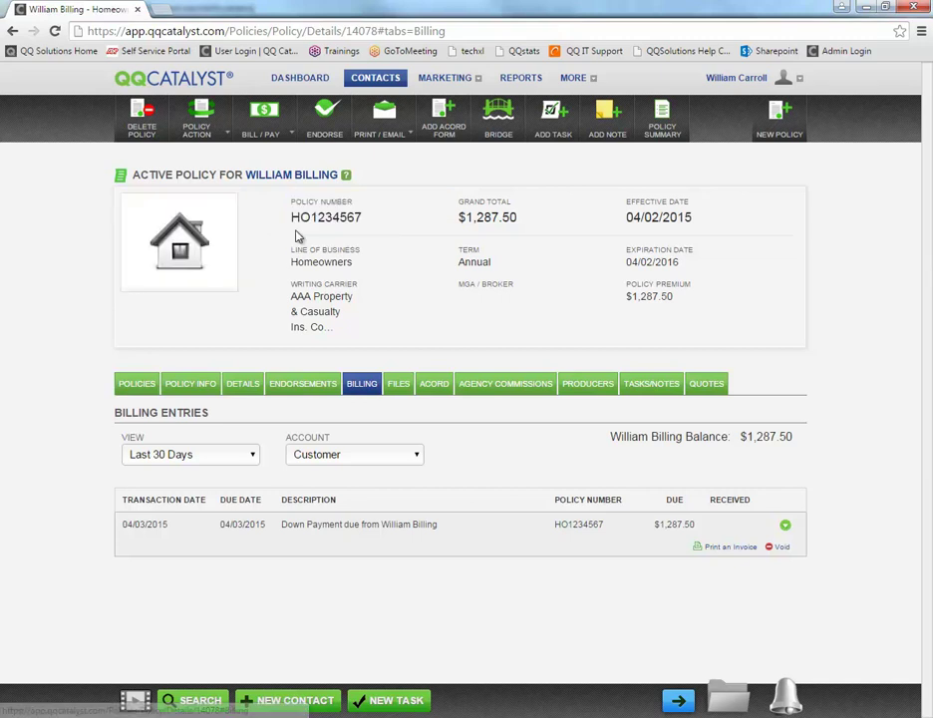
left_click(291, 179)
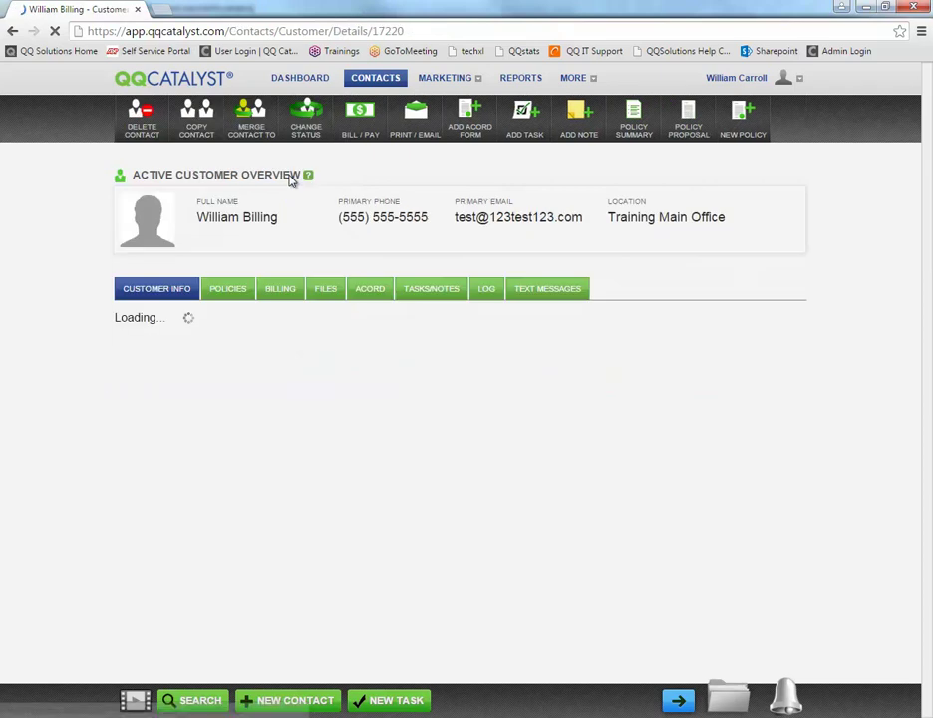
left_click(280, 295)
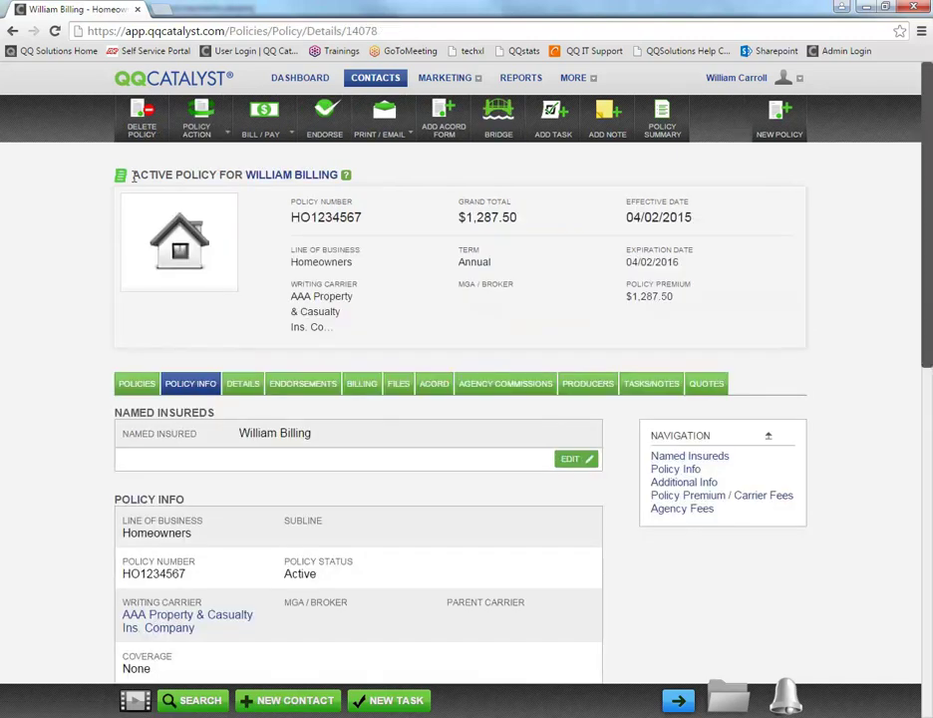
Check the heading of the homeowners policy record again and reopen its billing entries.
left_click_drag(130, 175, 231, 213)
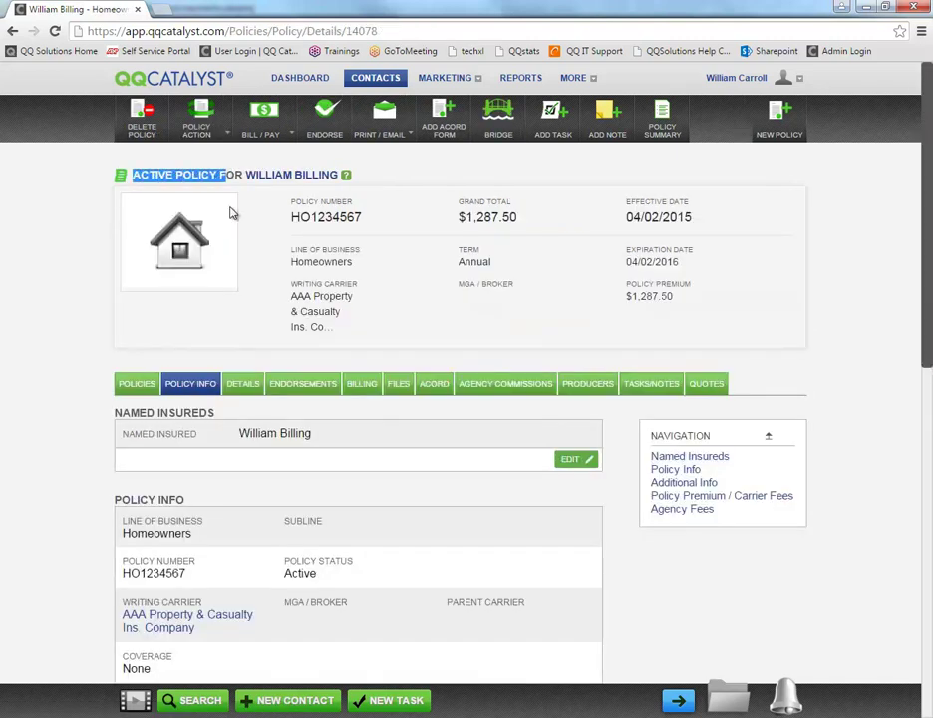
left_click(351, 380)
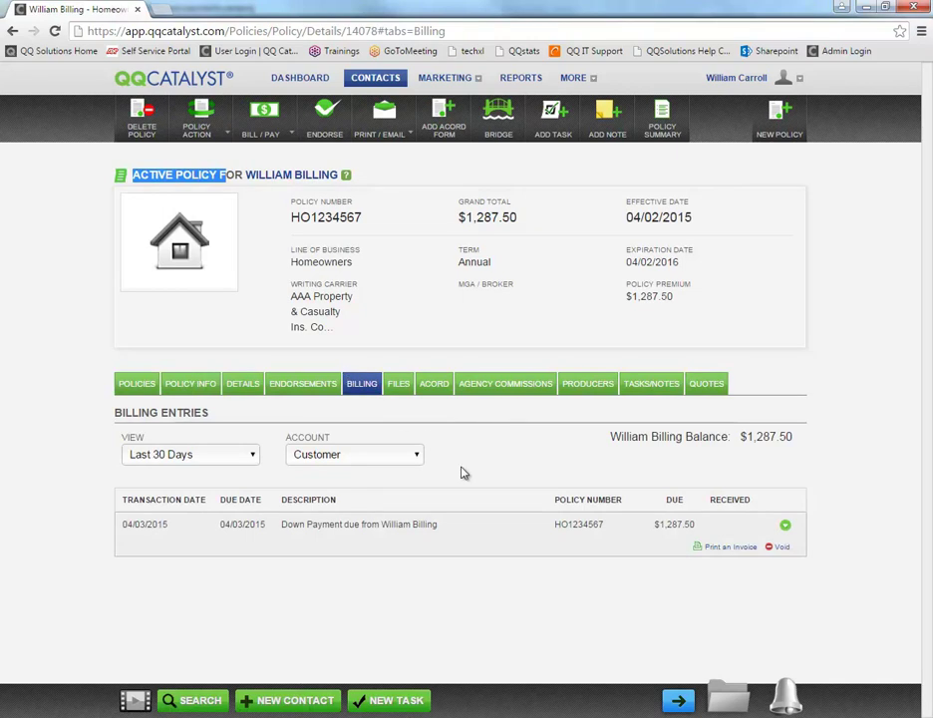
left_click(445, 428)
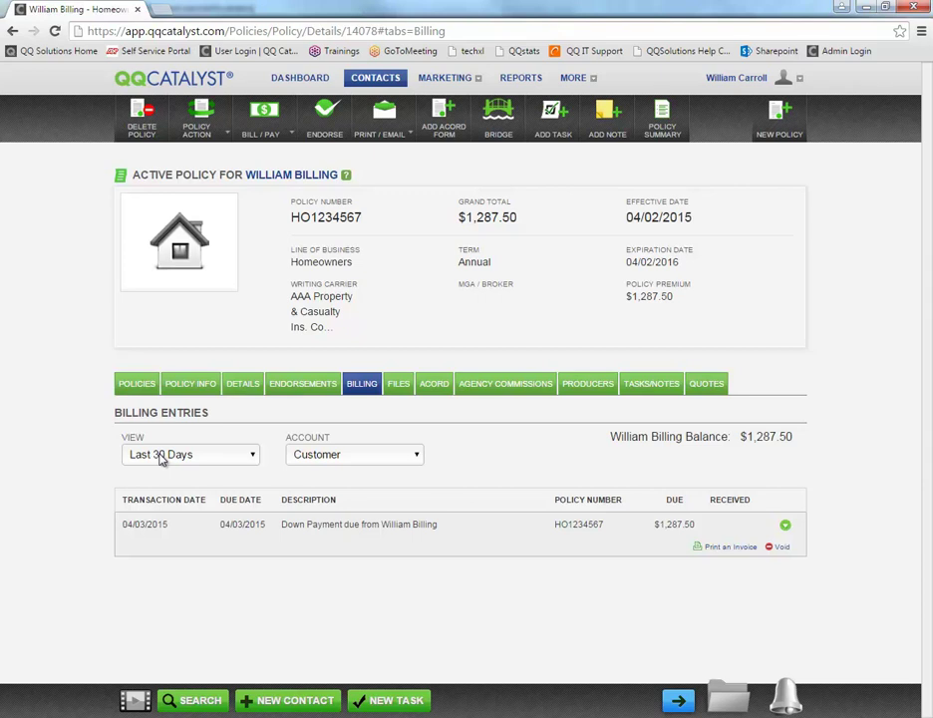
Review the view period and account options of the billing entries without changing them, and examine the customer's down payment entry.
left_click(224, 459)
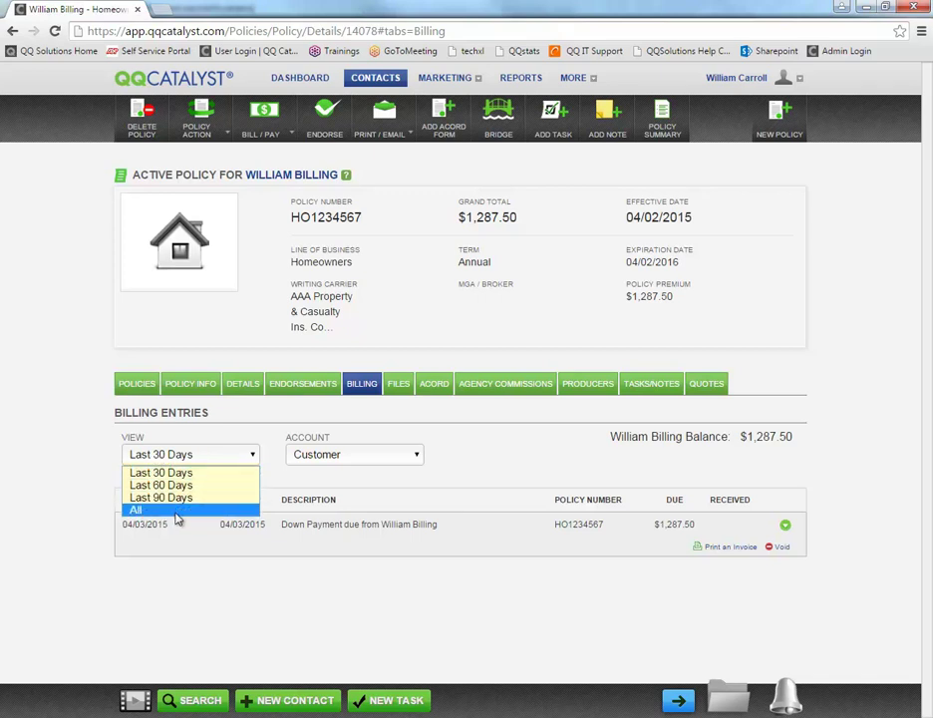
left_click(415, 456)
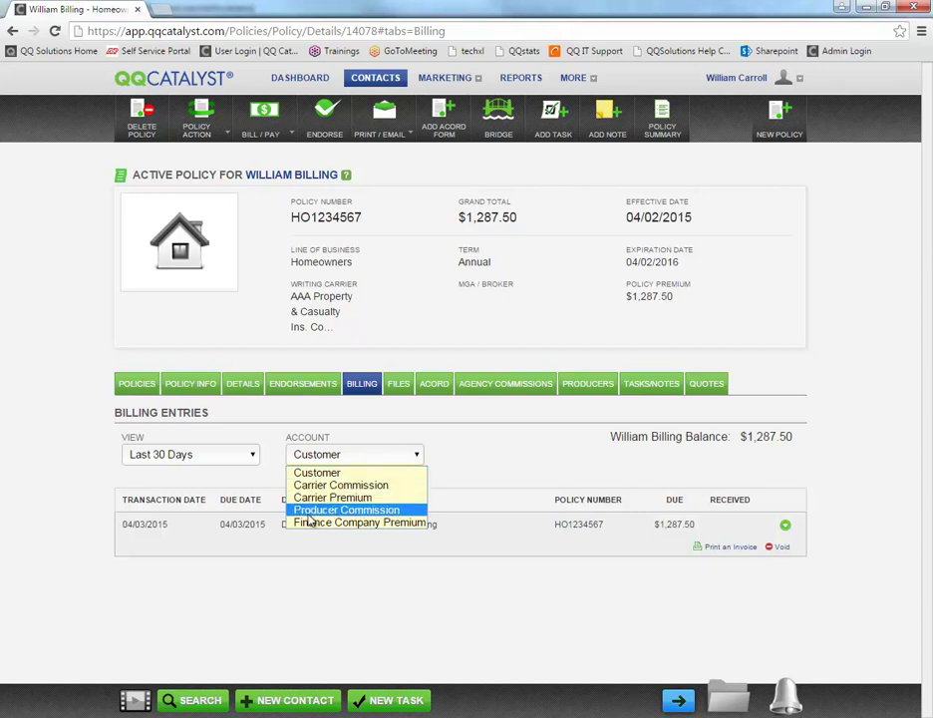
left_click(365, 546)
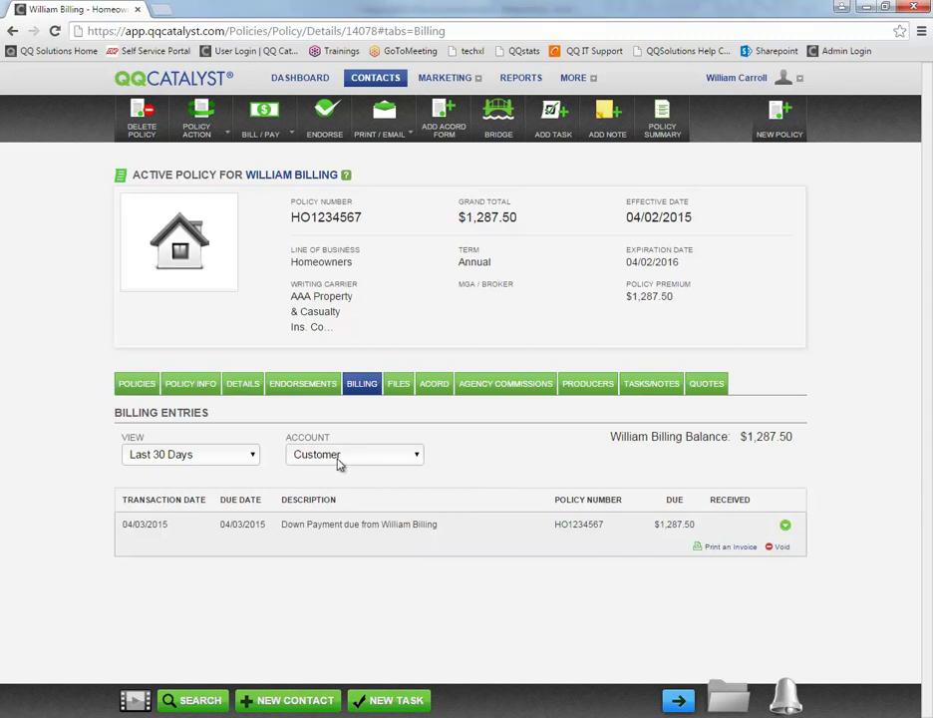
left_click_drag(282, 524, 437, 527)
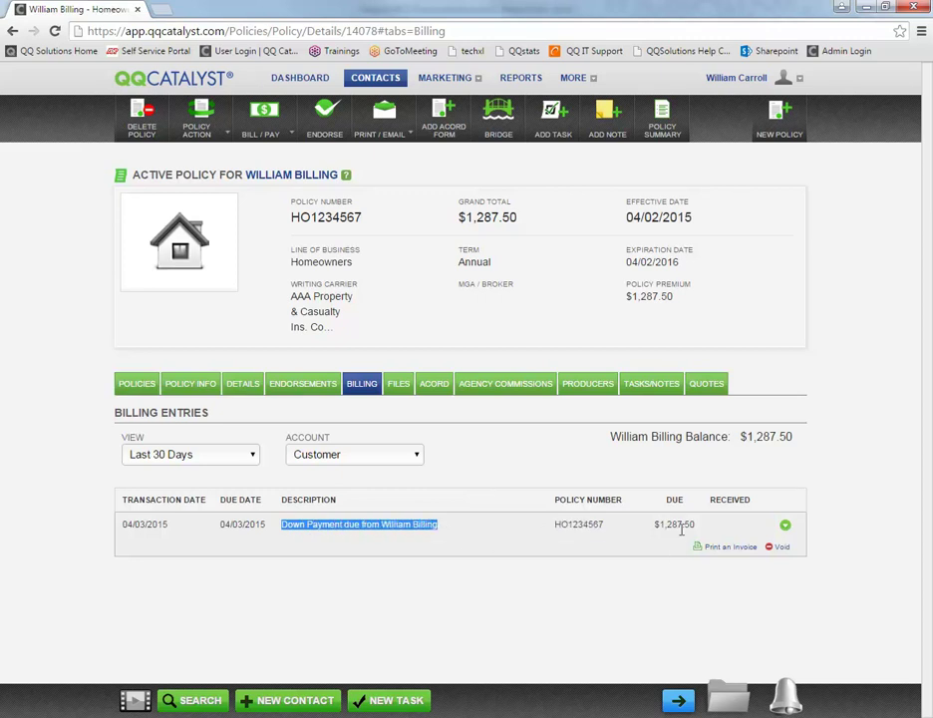